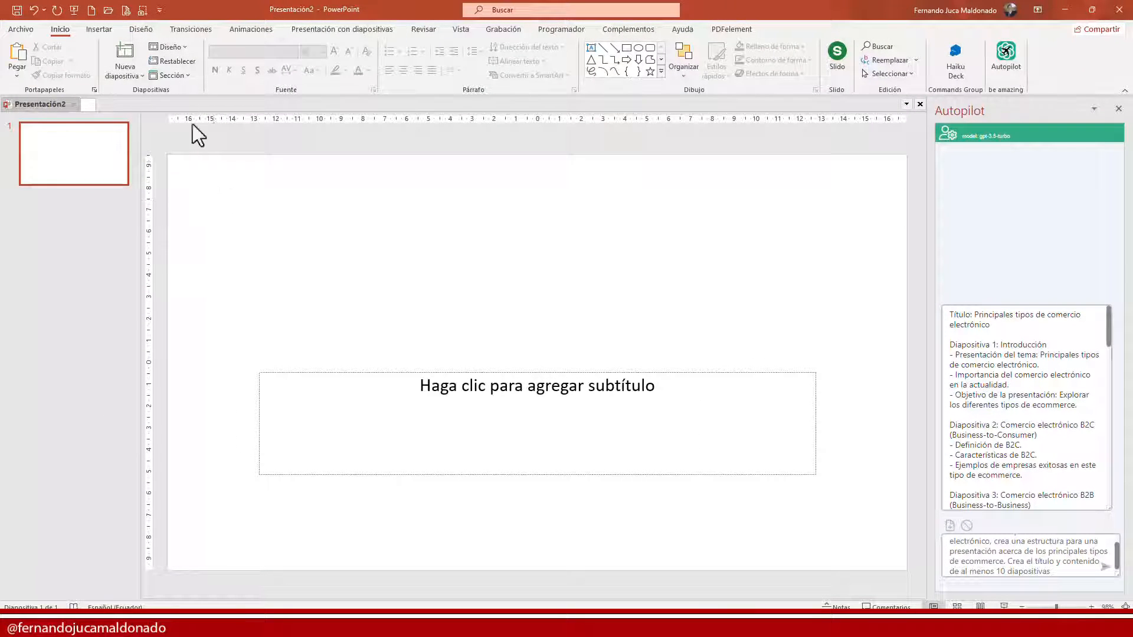
Step: Apply the design theme with green angled shapes on a white background to the new presentation
left_click(141, 30)
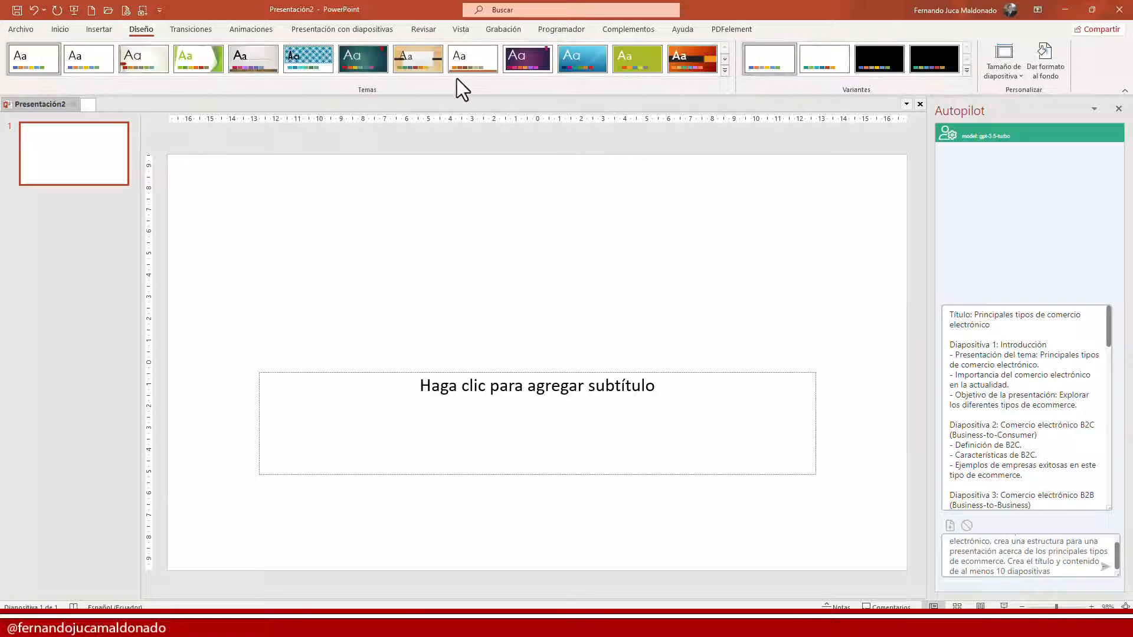
left_click(203, 62)
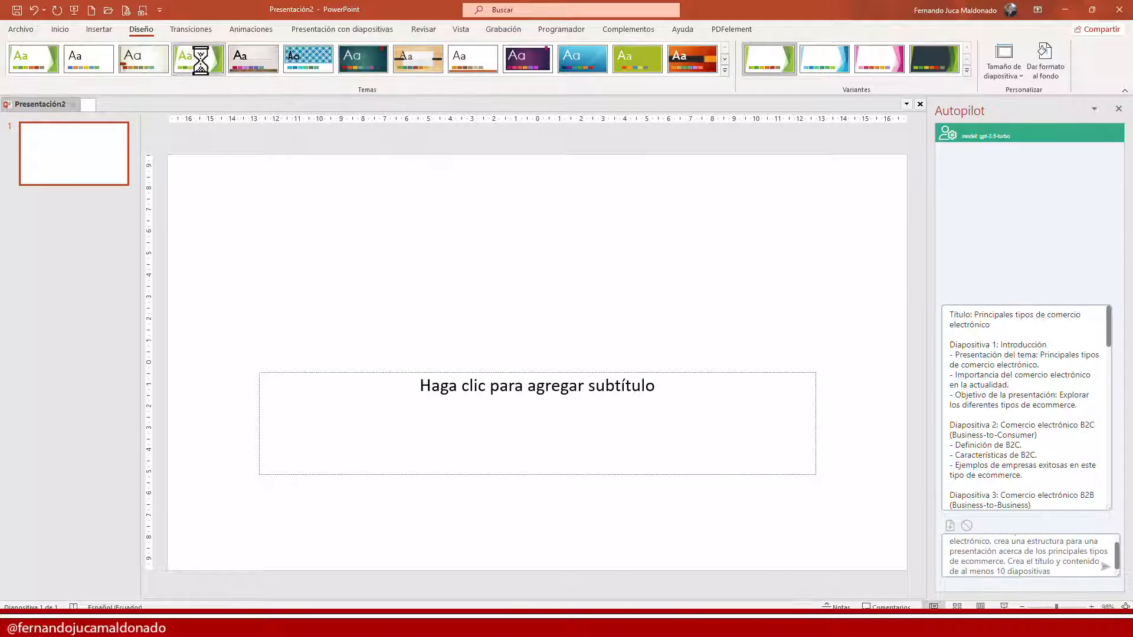
left_click(60, 31)
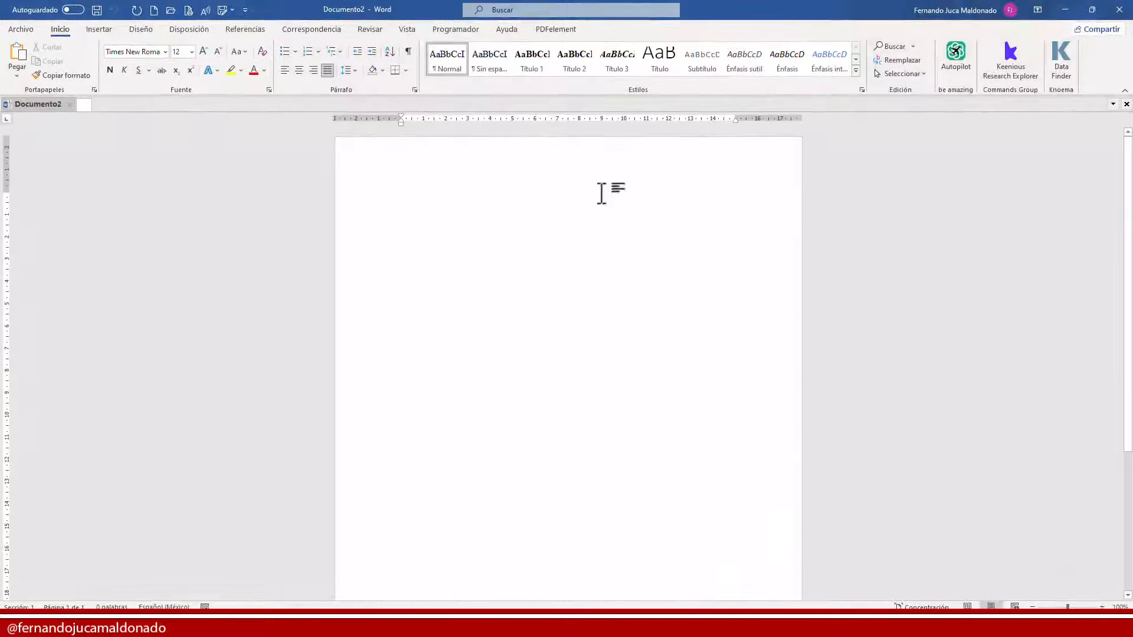
Step: Switch to Word and open the Autopilot assistant beside the blank document
left_click(954, 51)
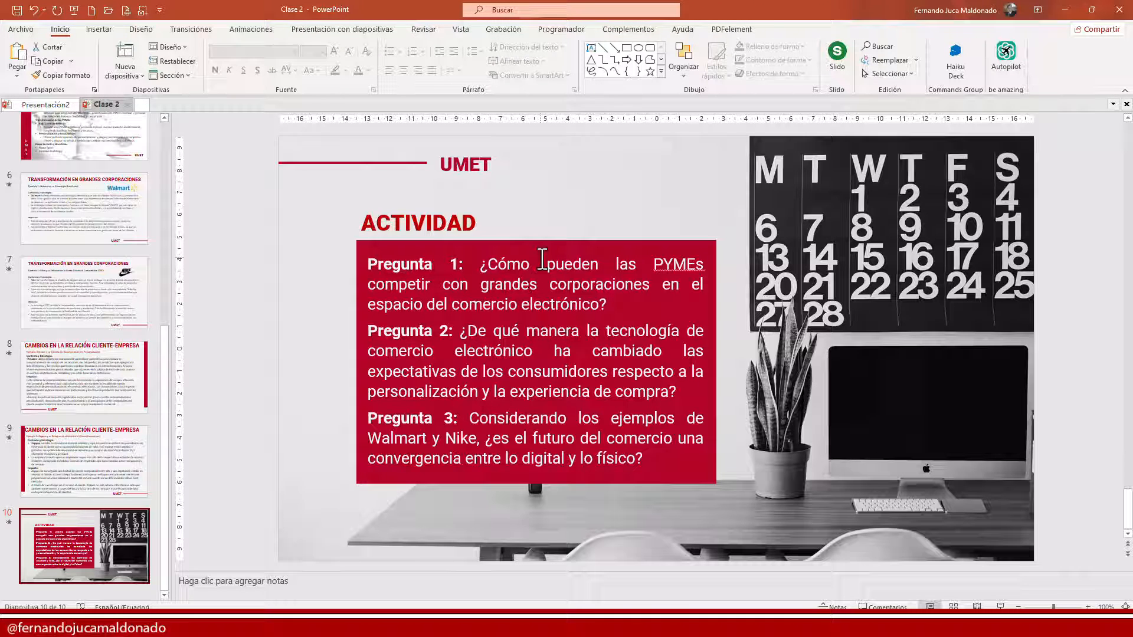
Step: Copy the three questions from the final ACTIVIDAD slide of the Clase 2 PowerPoint presentation and switch back to the Word document
left_click(545, 264)
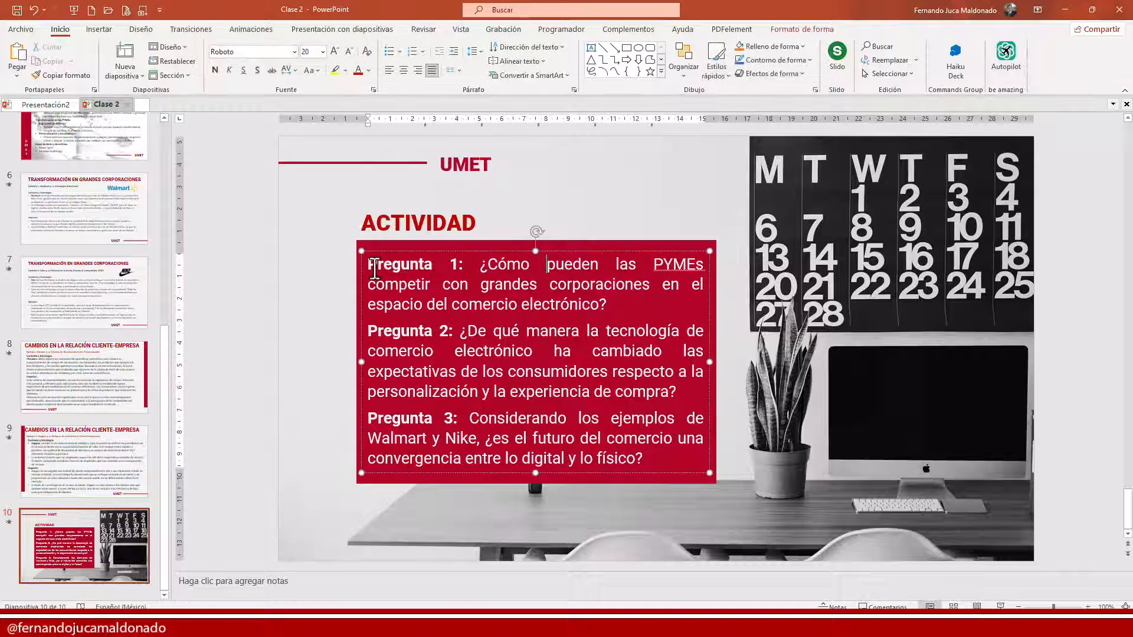
scroll(95, 236, "up", 10)
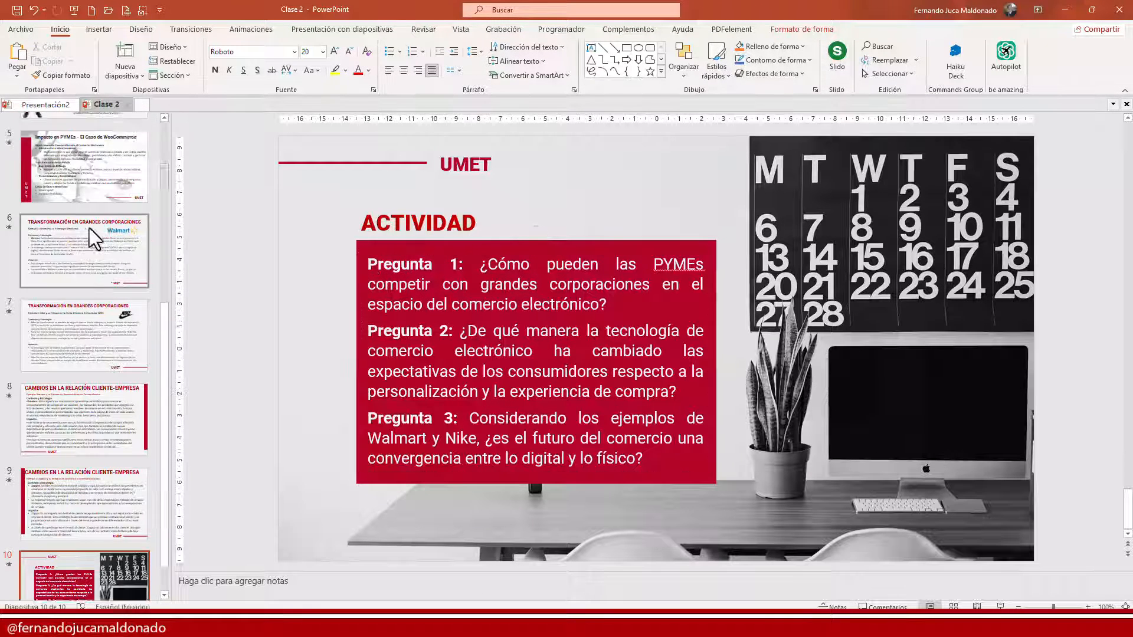
left_click(120, 189)
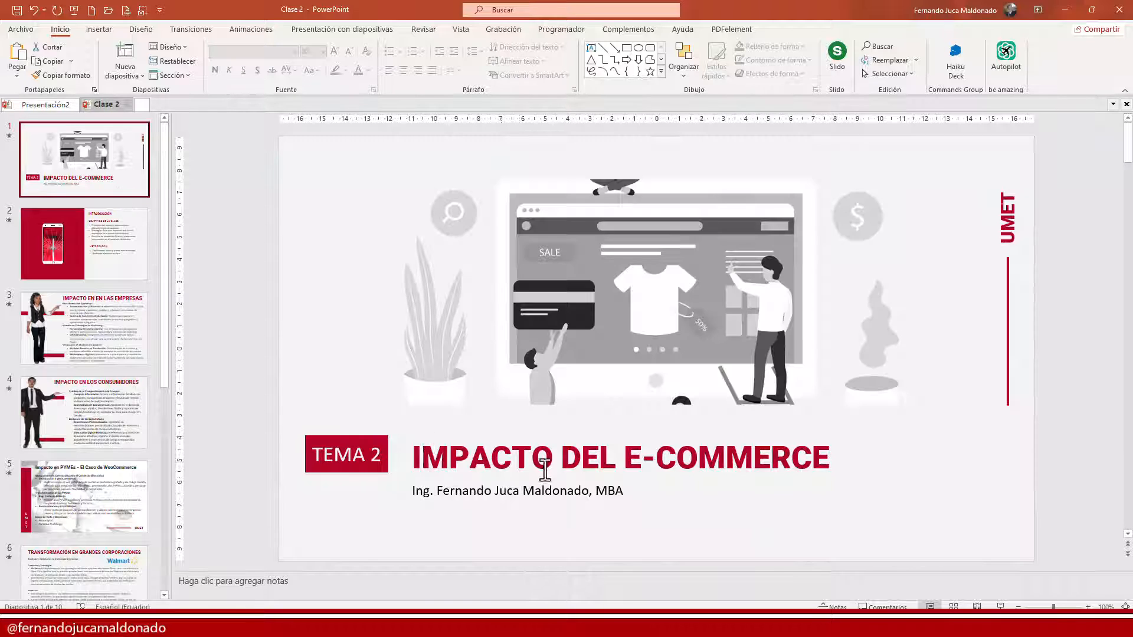
scroll(121, 365, "down", 5)
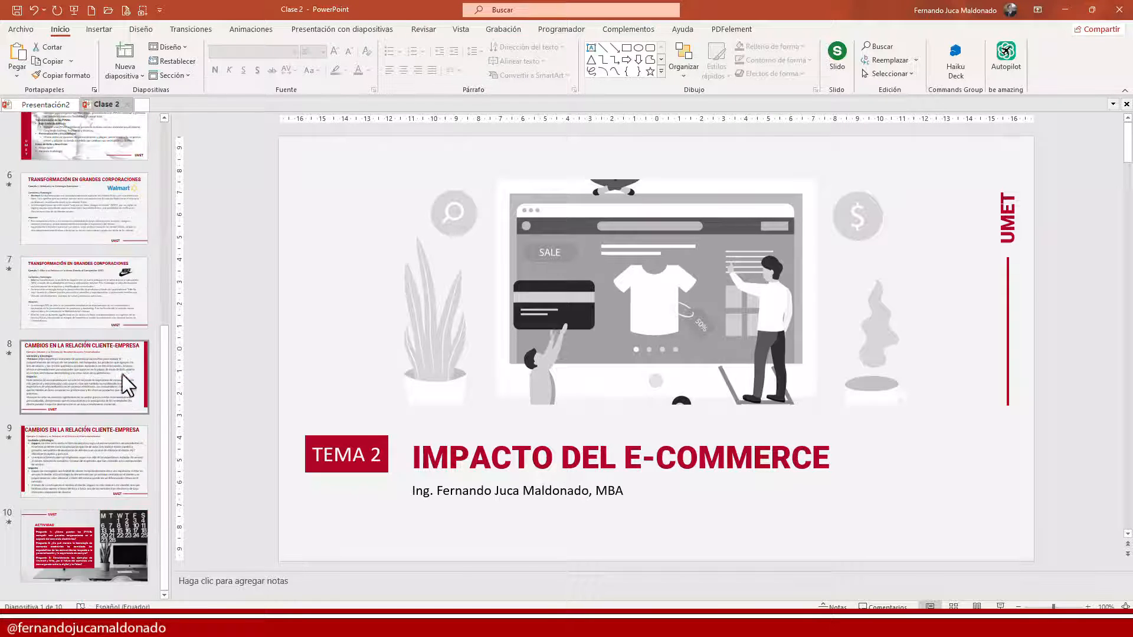
key("End")
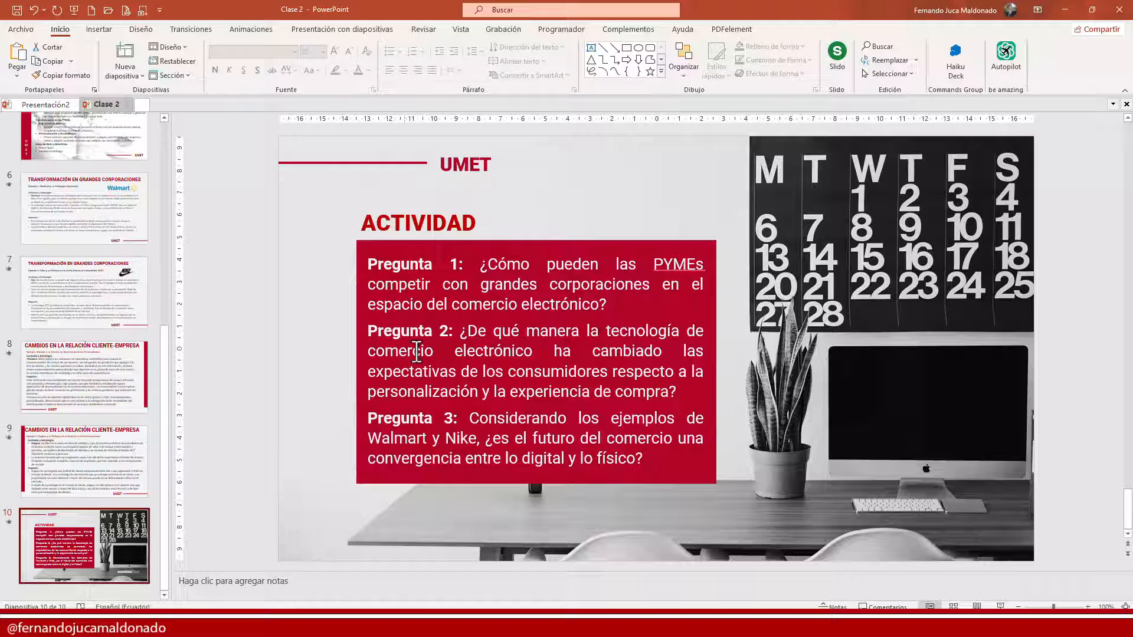
left_click(372, 262)
left_click_drag(385, 268, 659, 453)
key("alt+Tab")
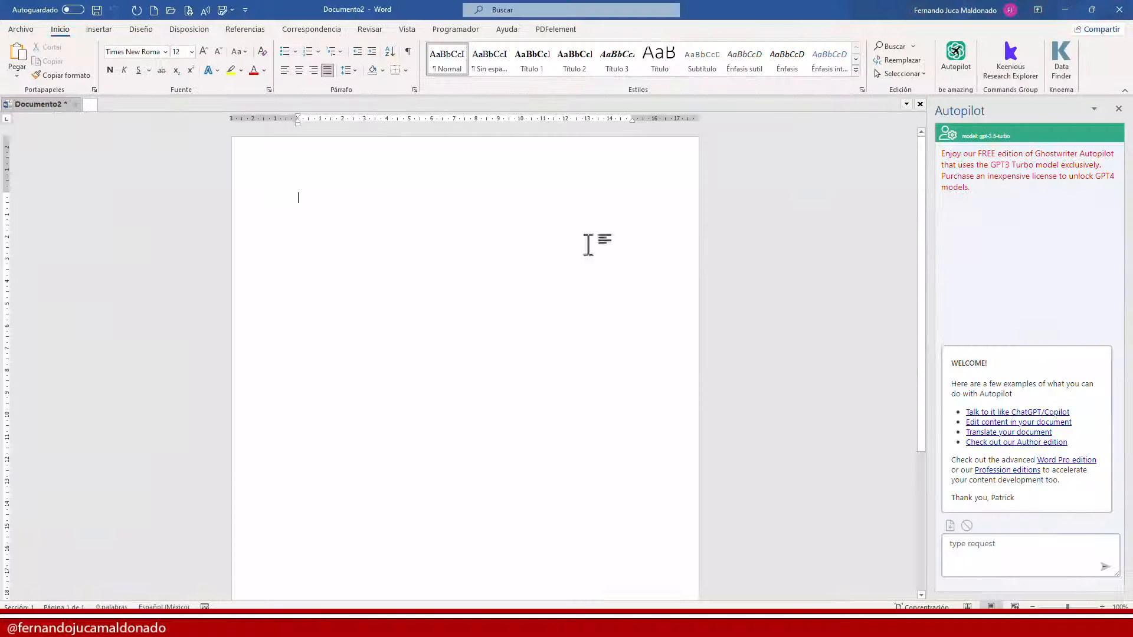
Step: Ask Autopilot "actúa como un experto en comercio electrónico y que responda a las siguientes preguntas:", followed by the three copied questions
left_click(969, 561)
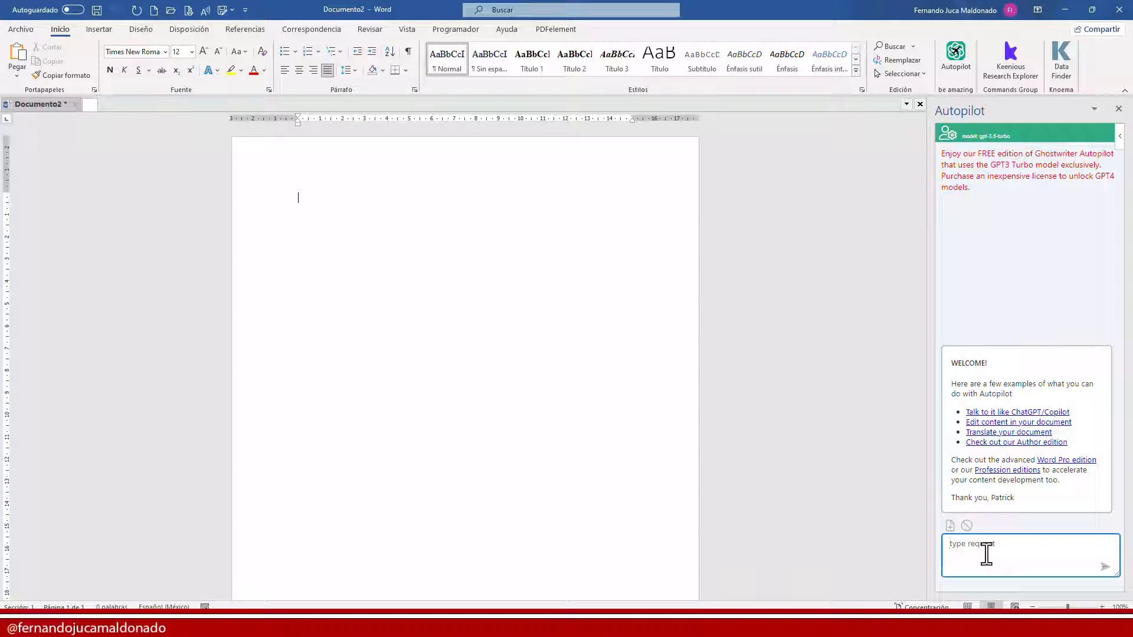
type("actúa como un experto en comercio electrónico")
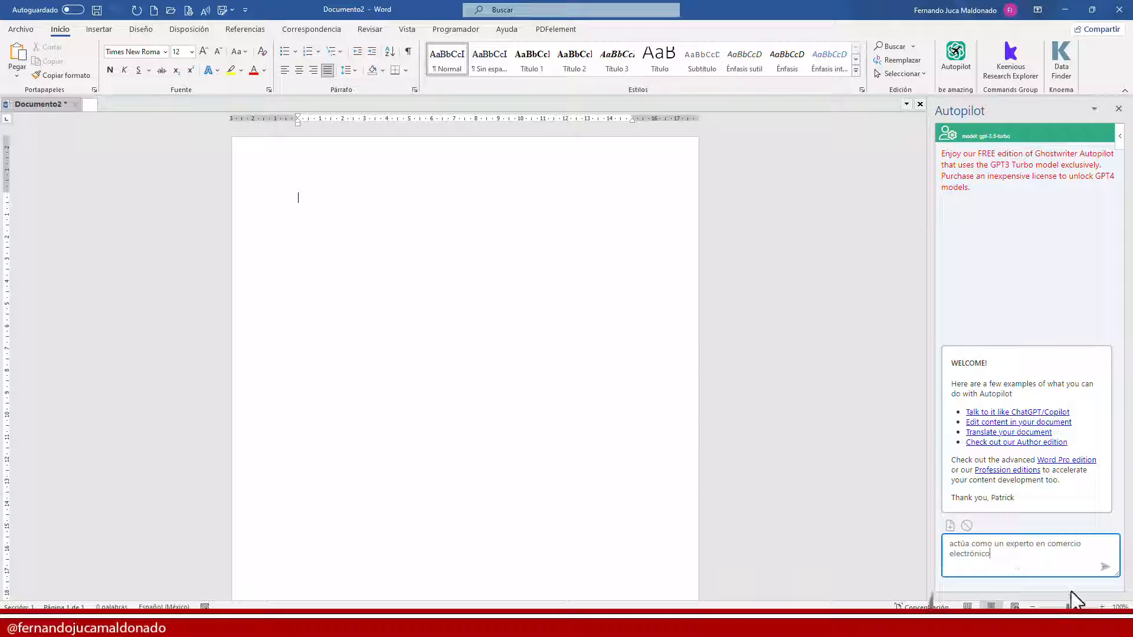
type("y que responda a las siguientes preguntas")
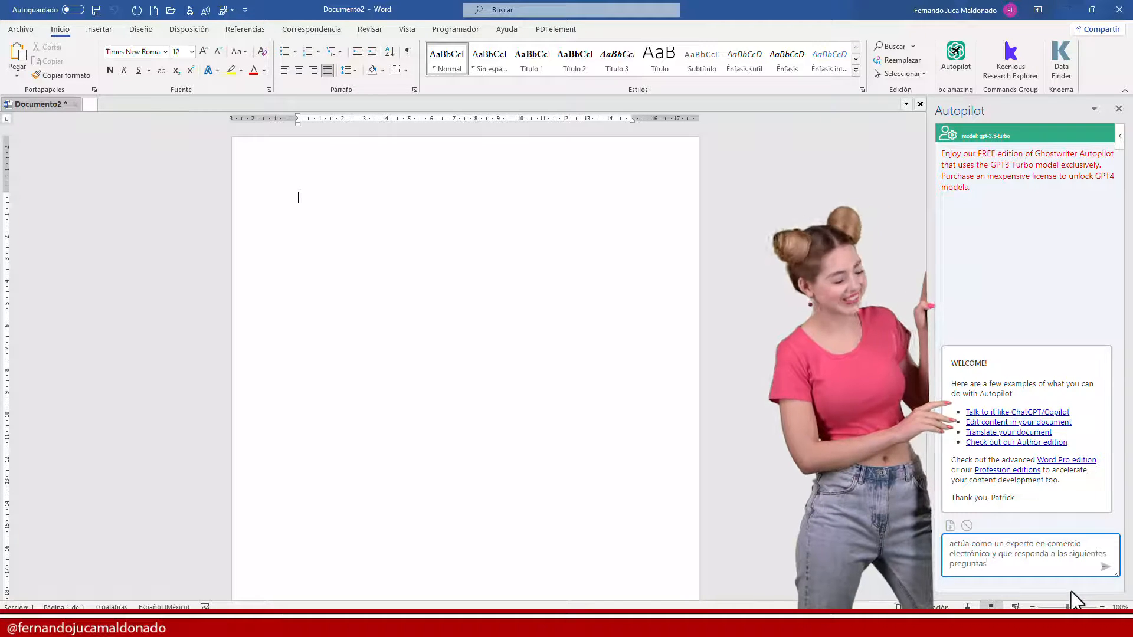
key("ctrl+v")
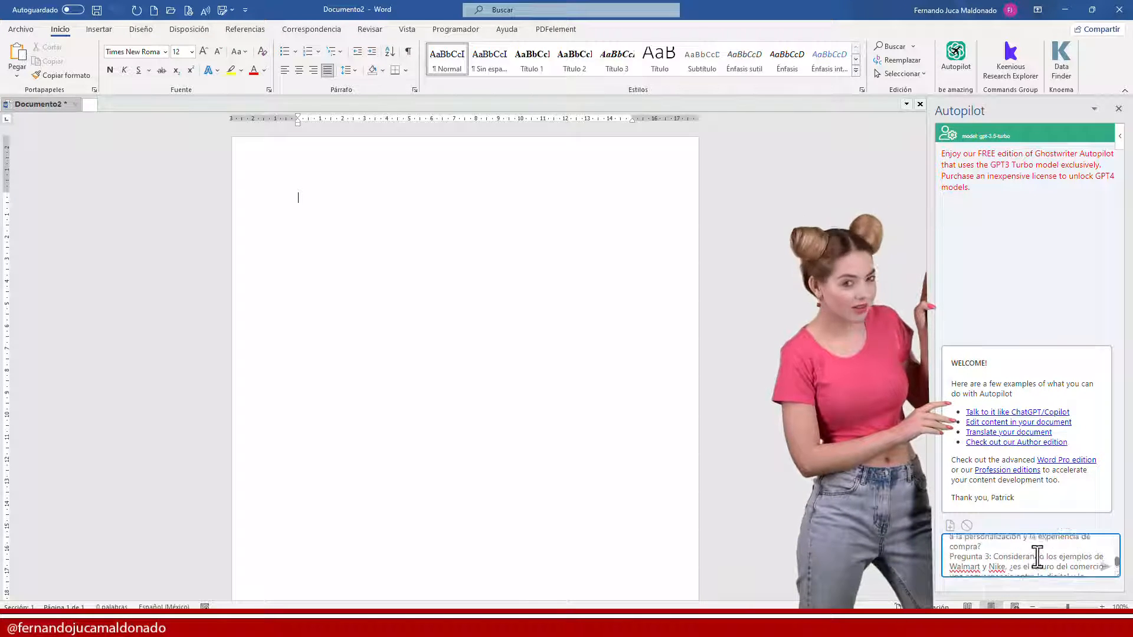
scroll(1037, 556, "up", 3)
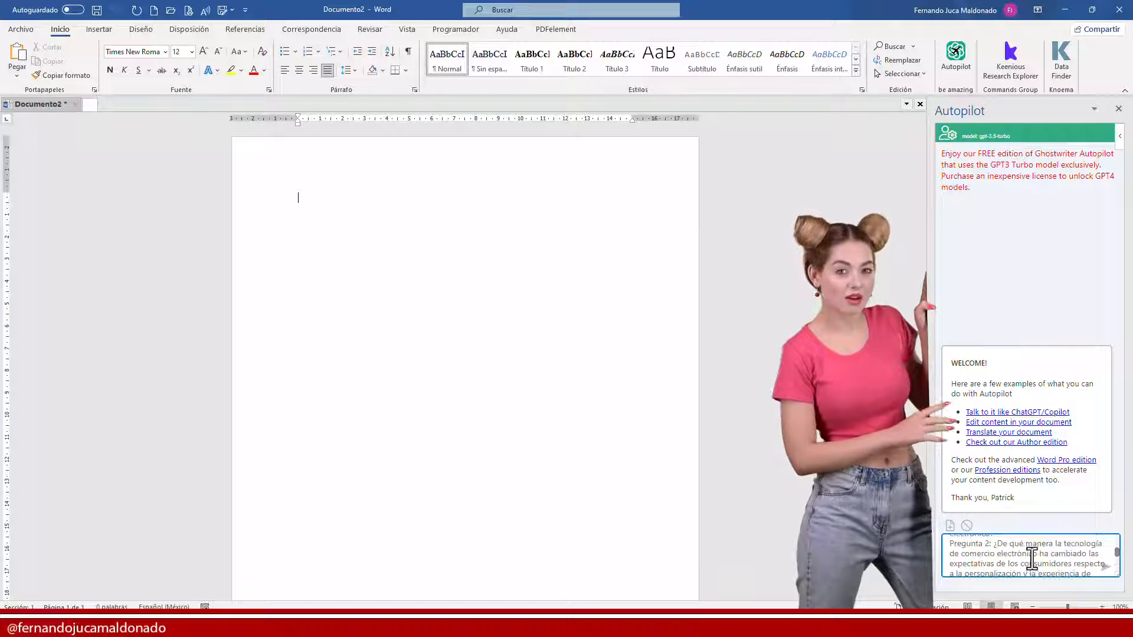
left_click(1105, 566)
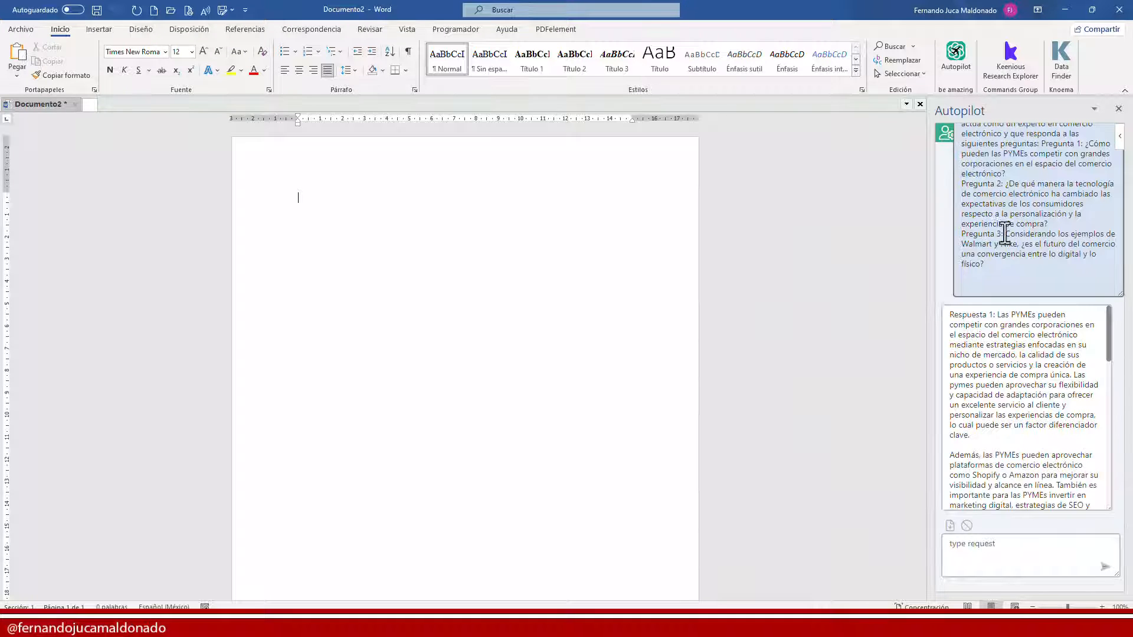
Step: Look through Autopilot's generated answers and insert them into the document
scroll(1010, 350, "down", 5)
scroll(1009, 360, "down", 10)
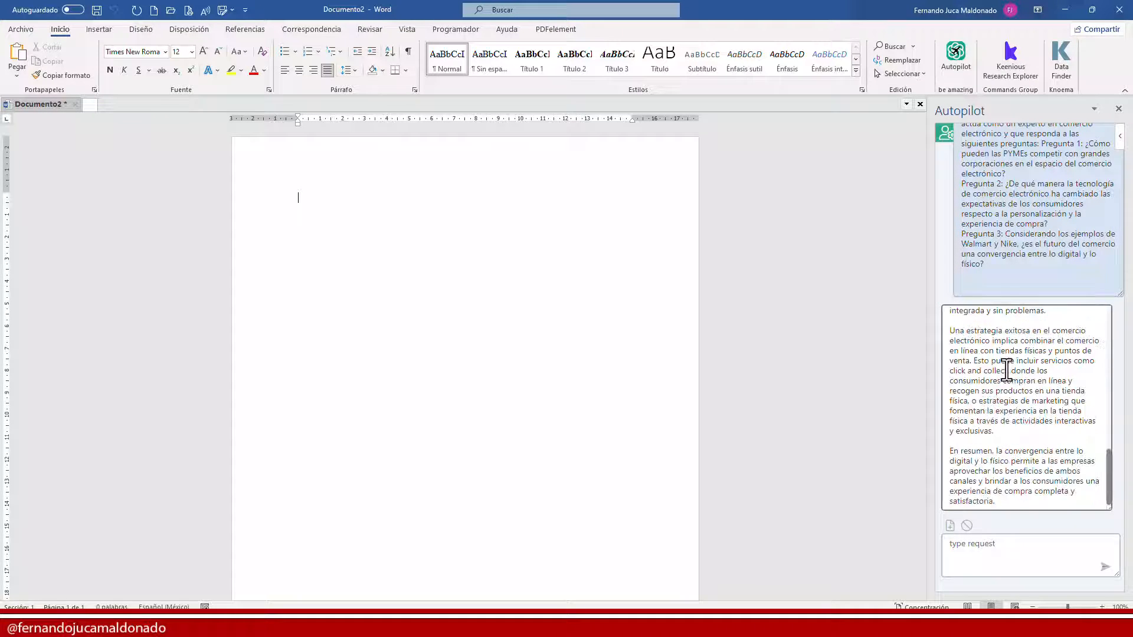
scroll(958, 513, "up", 8)
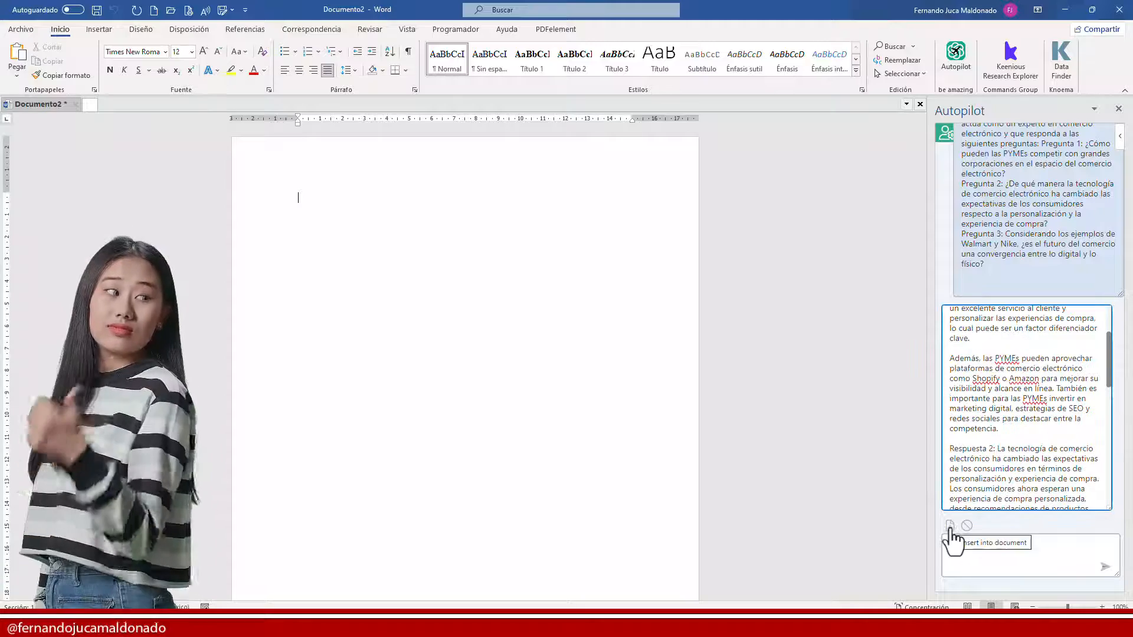
left_click(950, 525)
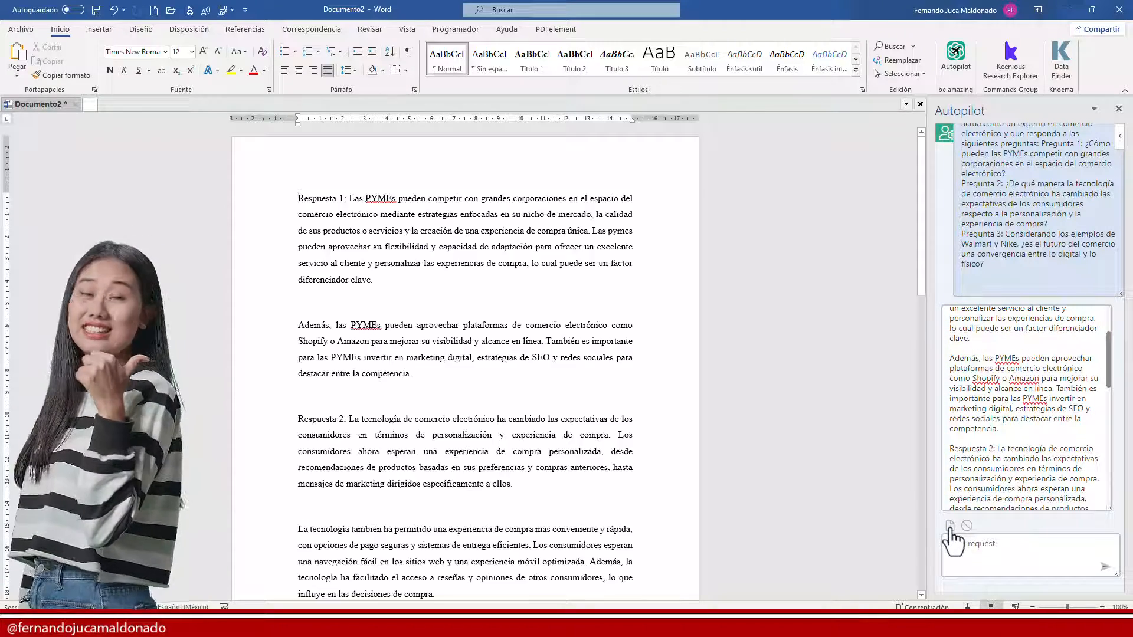
Step: Delete the empty lines between the inserted answer paragraphs, down to the one starting "Una estrategia exitosa"
scroll(346, 289, "down", 5)
scroll(343, 301, "down", 10)
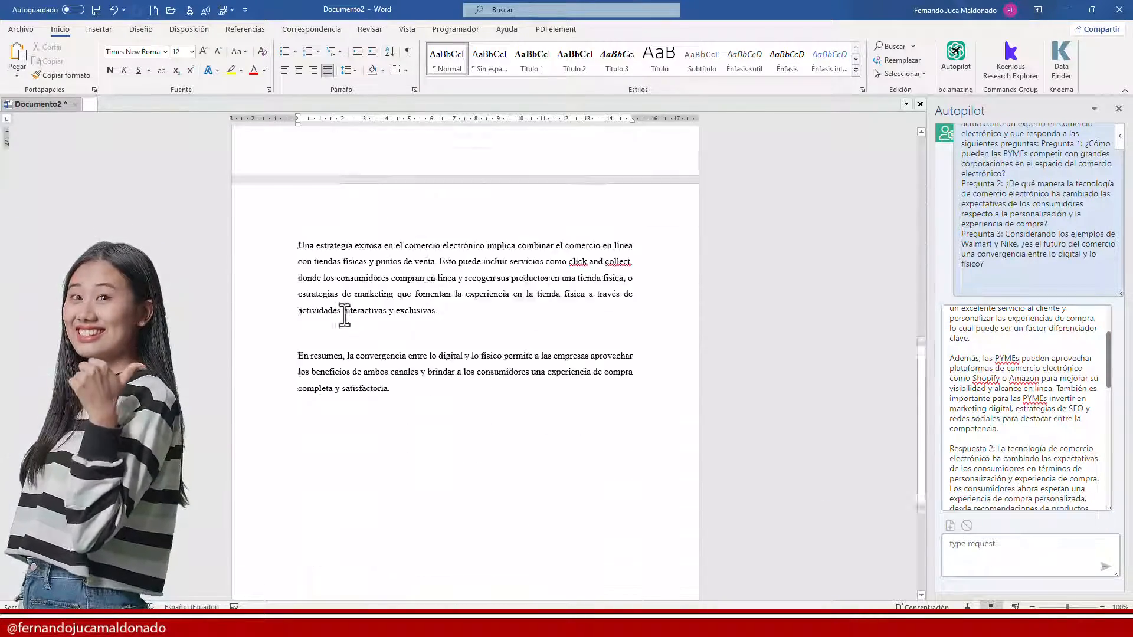
scroll(345, 306, "up", 9)
scroll(344, 305, "up", 7)
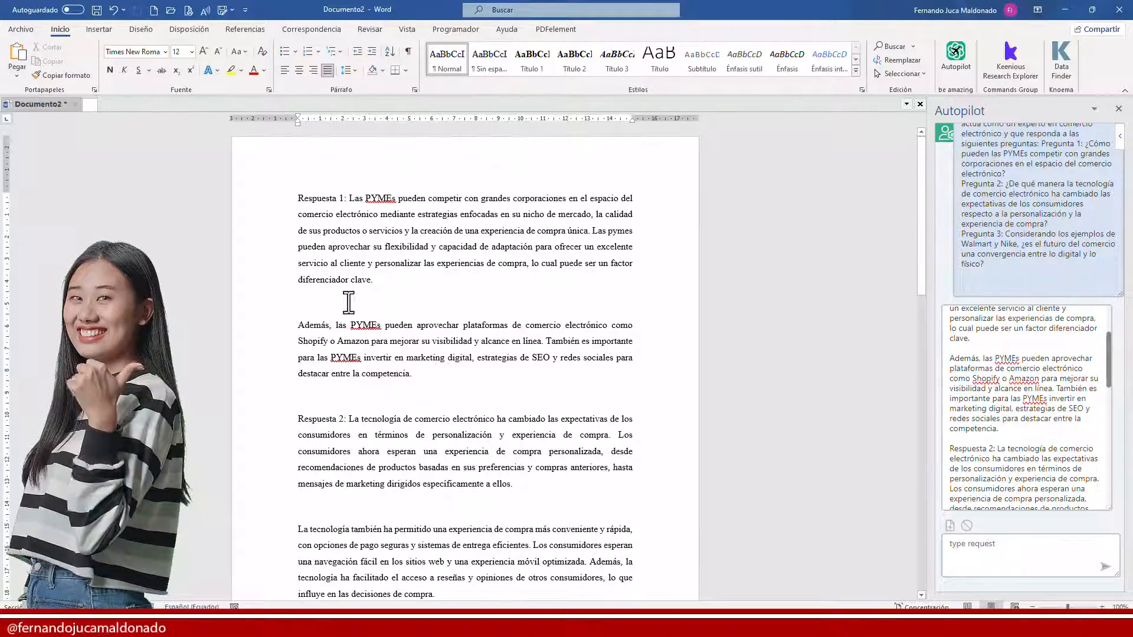
scroll(382, 405, "down", 4)
left_click(324, 438)
key("Delete")
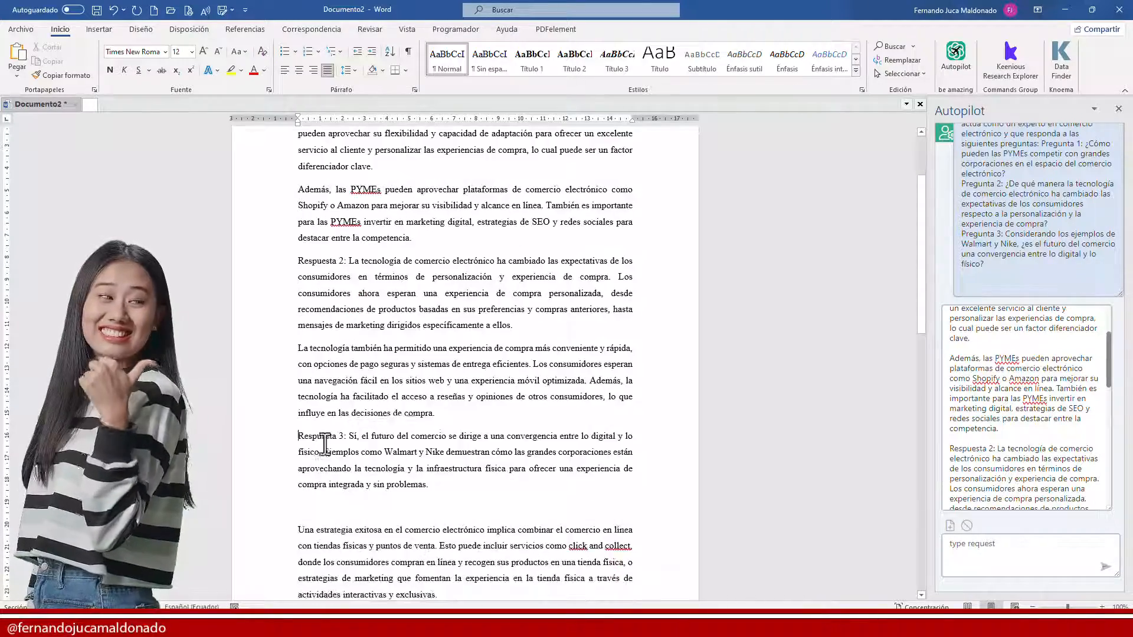
left_click(326, 505)
key("Delete")
scroll(392, 394, "up", 4)
scroll(389, 341, "down", 1)
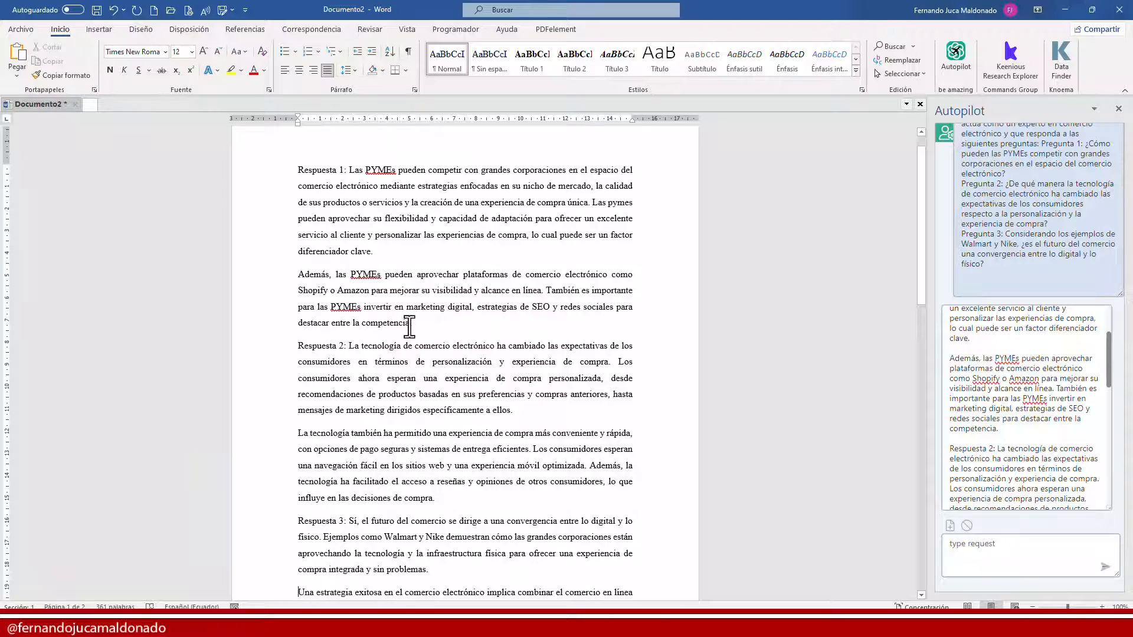
scroll(492, 262, "up", 4)
scroll(492, 261, "up", 3)
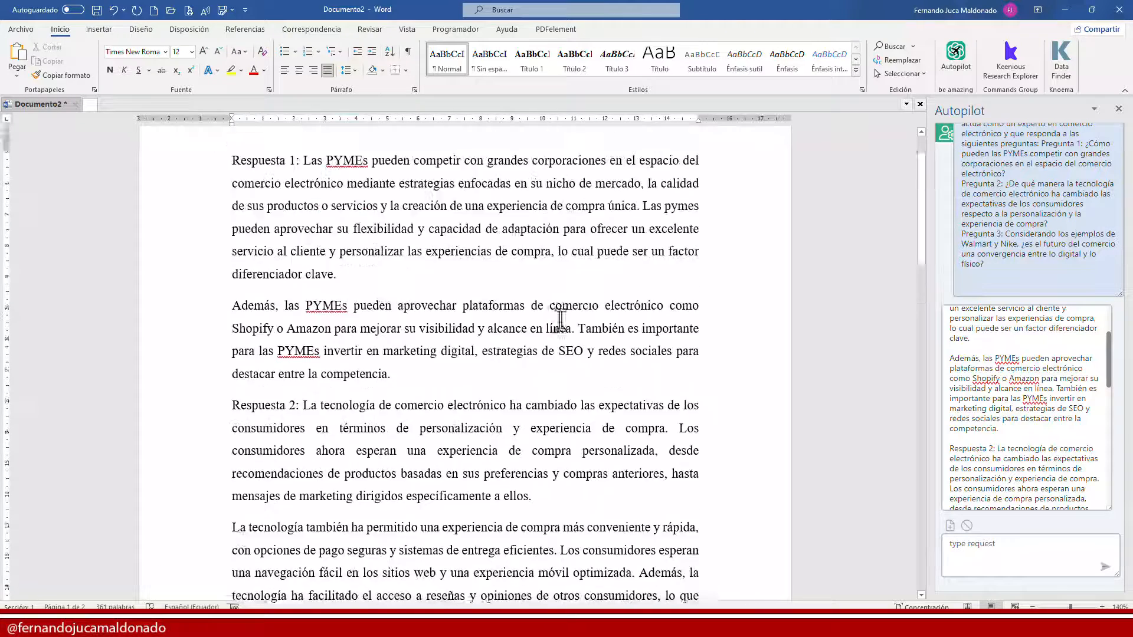
left_click(1003, 559)
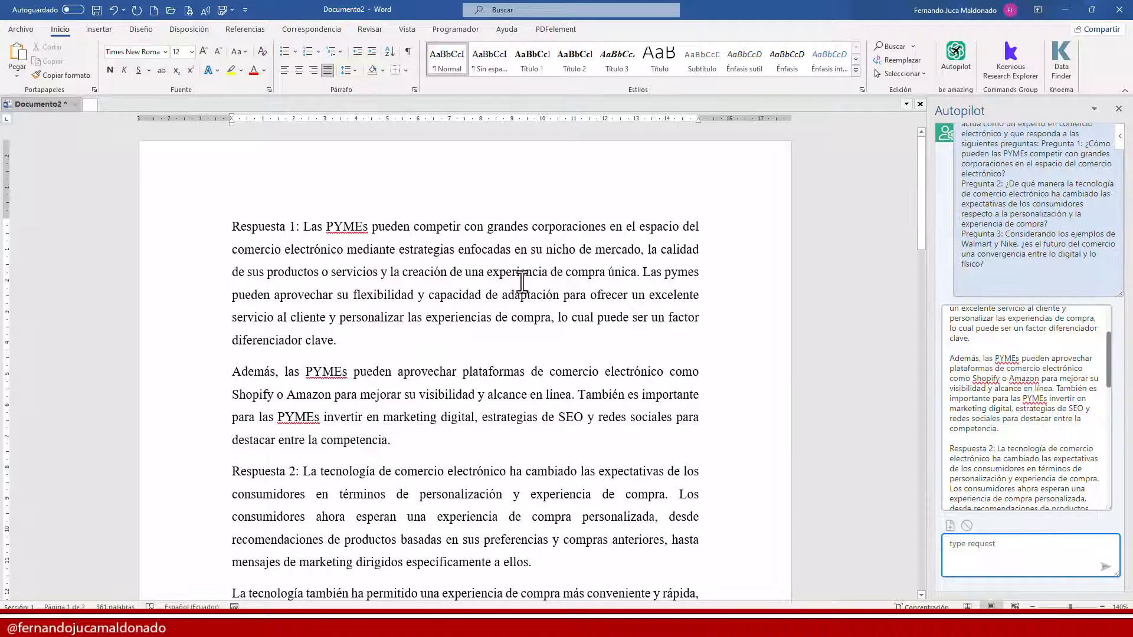
scroll(527, 298, "down", 12)
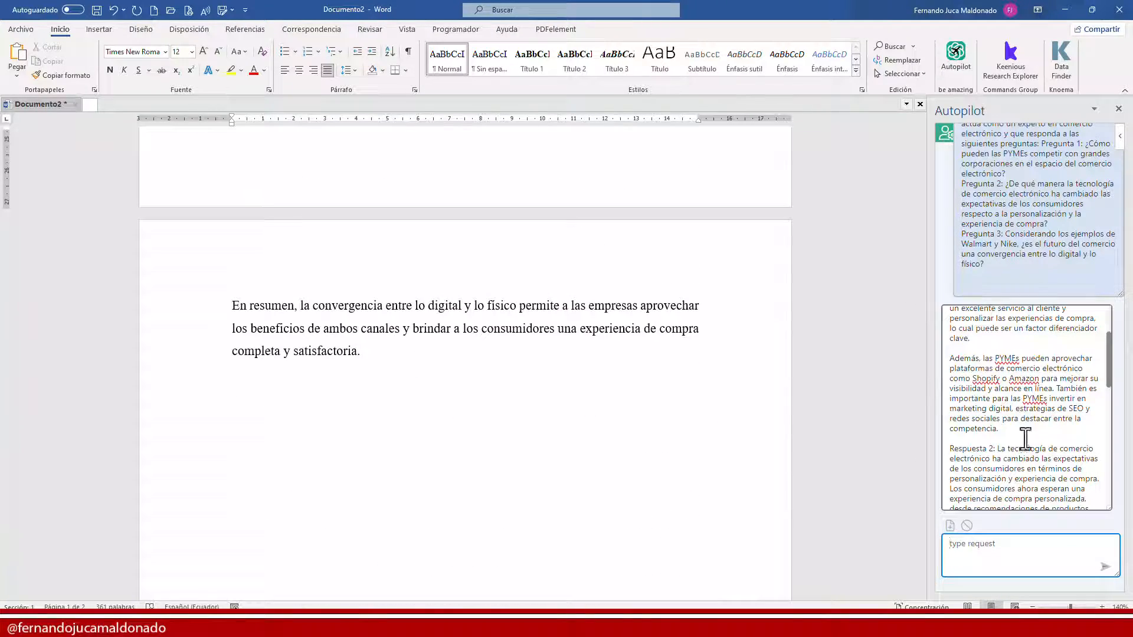
left_click(1042, 588)
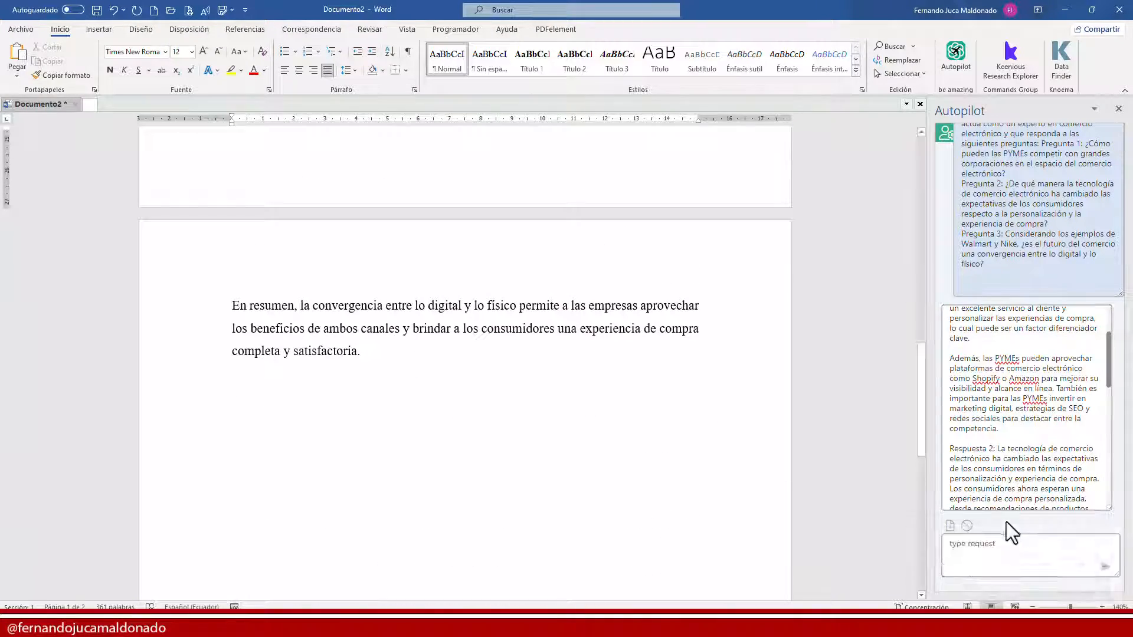
scroll(1003, 413, "up", 3)
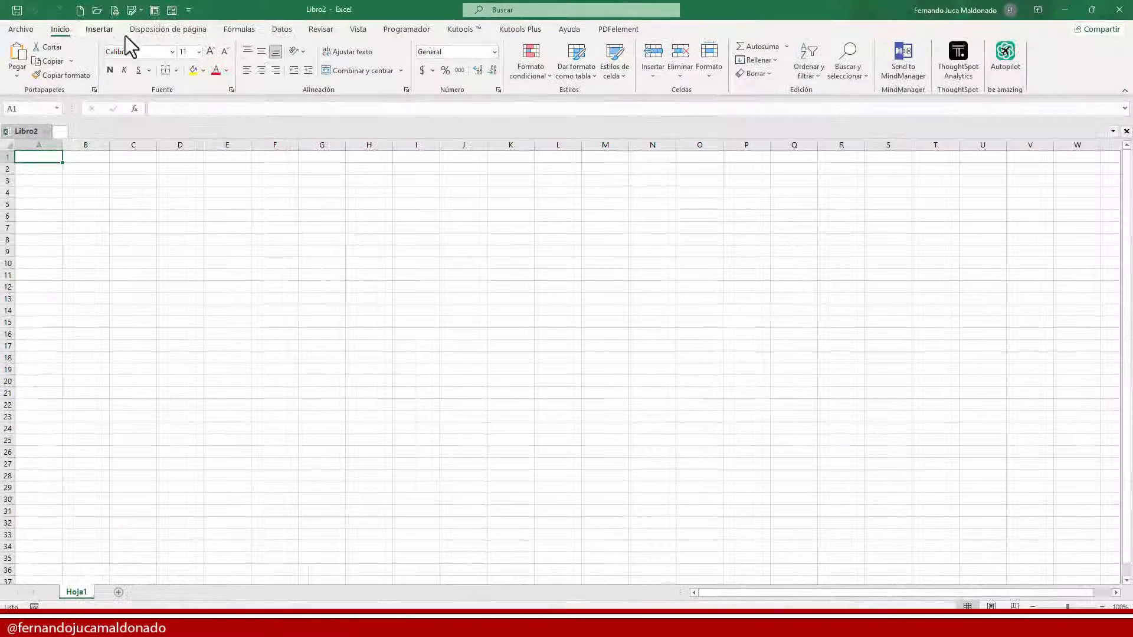
Step: Switch to Excel, check the installed add-ins for Autopilot, and open the Autopilot assistant
left_click(99, 30)
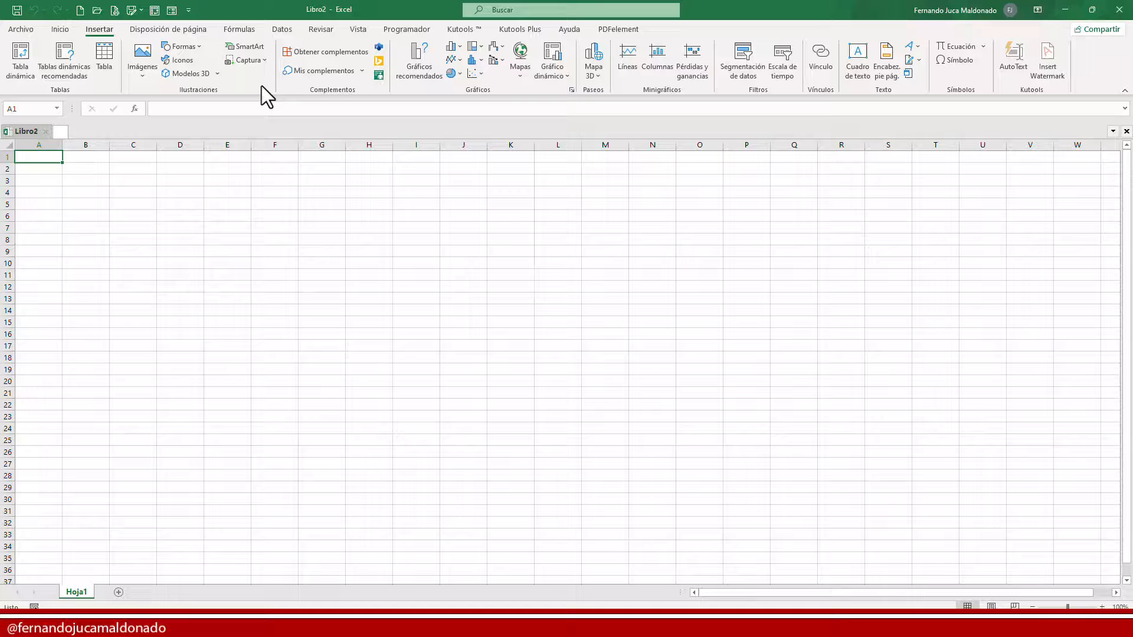
left_click(327, 72)
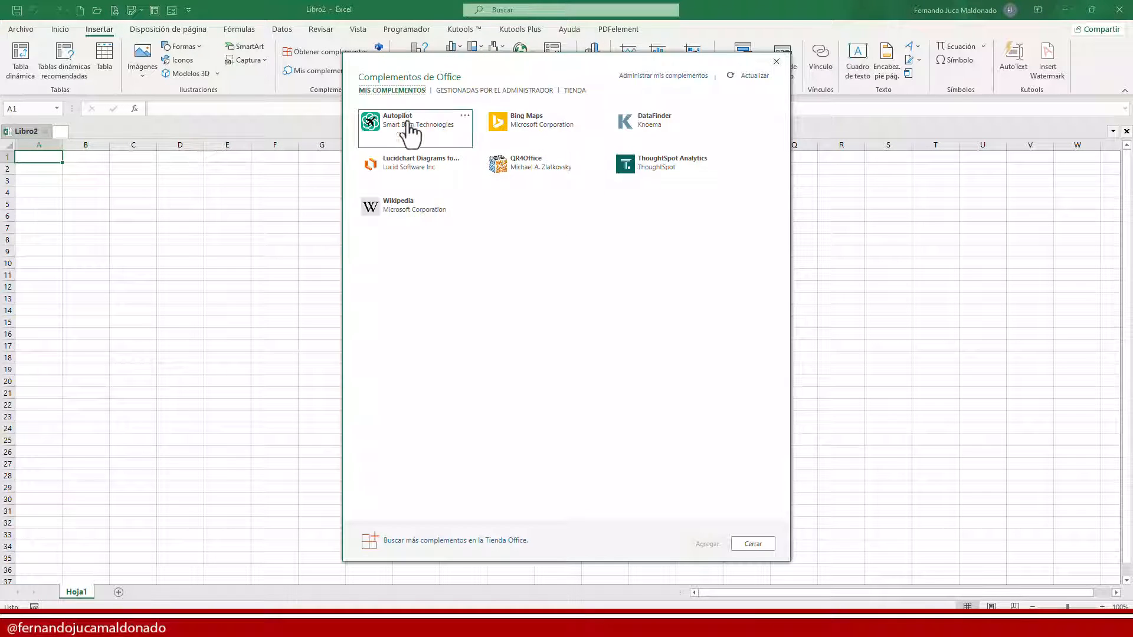
left_click(752, 543)
left_click(1007, 54)
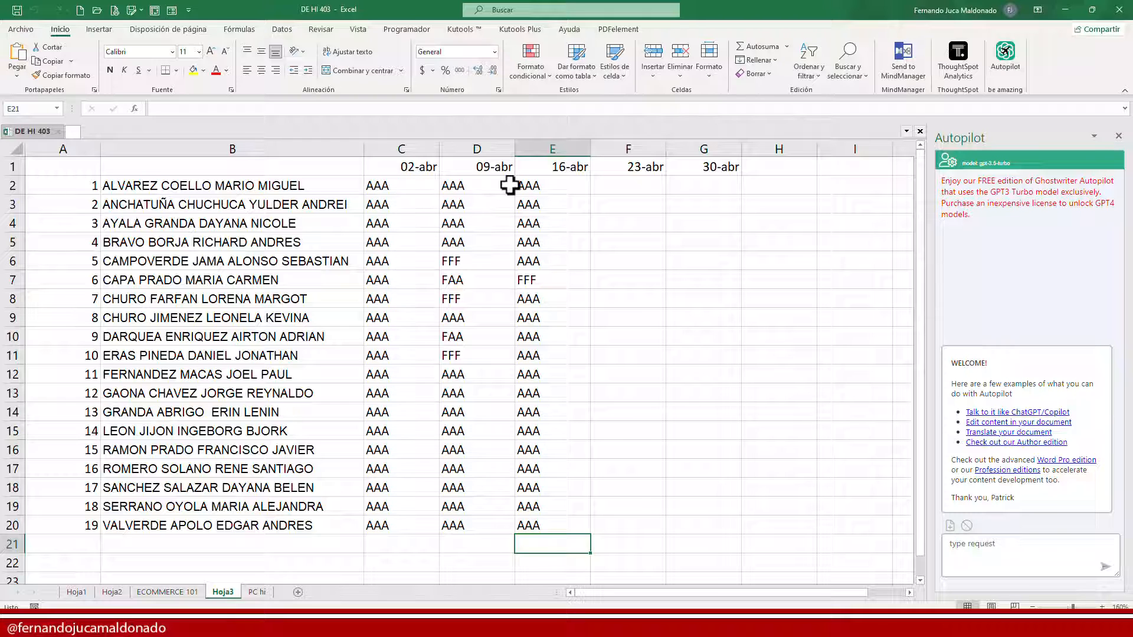
Step: Ask Autopilot in Spanish to act as an Excel expert and create a function counting the letters A in each cell from C2 to G2
left_click(763, 186)
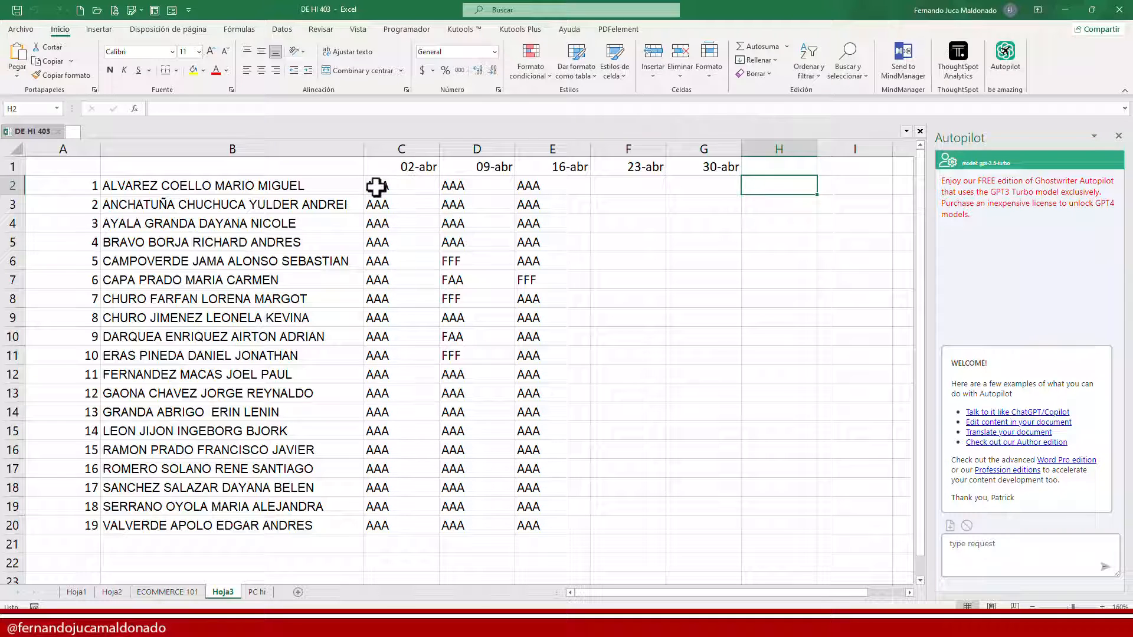
left_click_drag(374, 187, 696, 185)
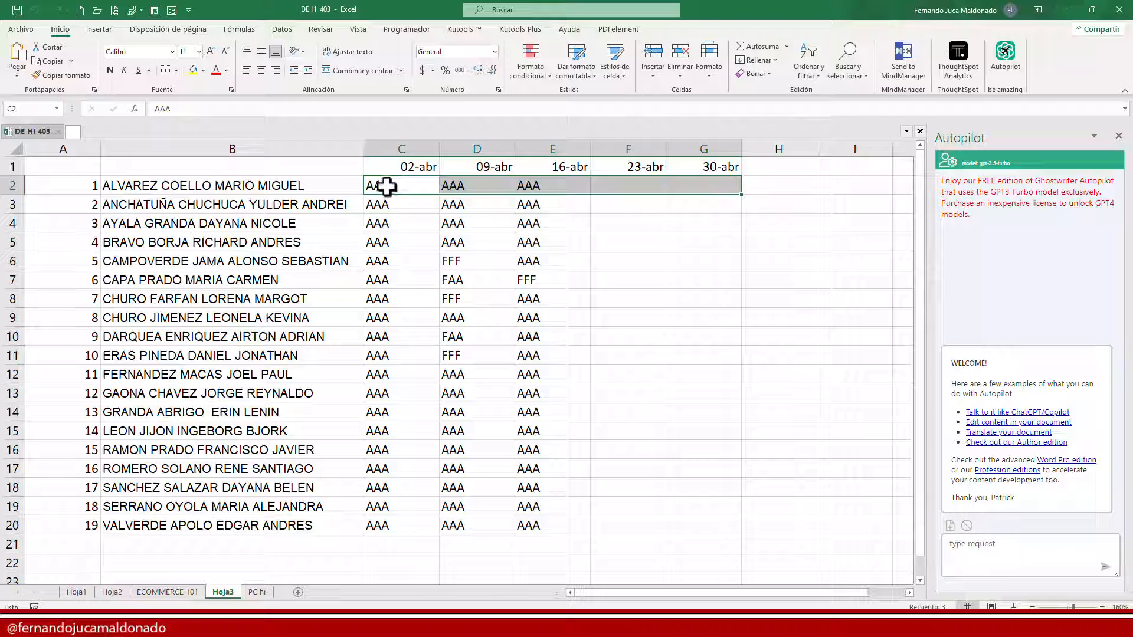
left_click(961, 537)
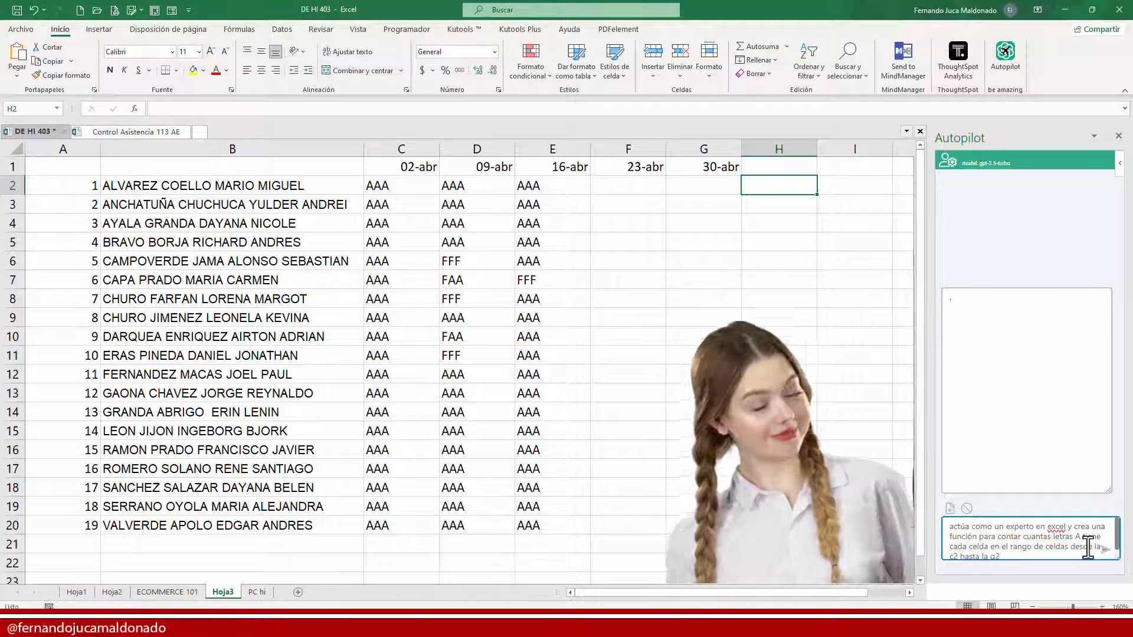
key("Down")
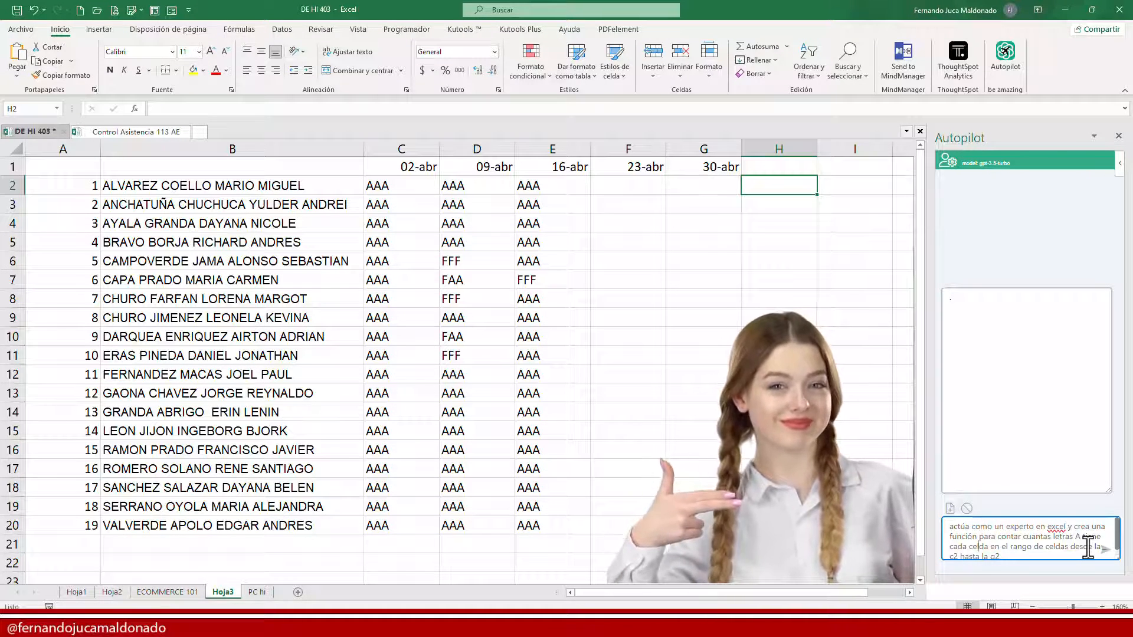
key("Down")
key("Down")
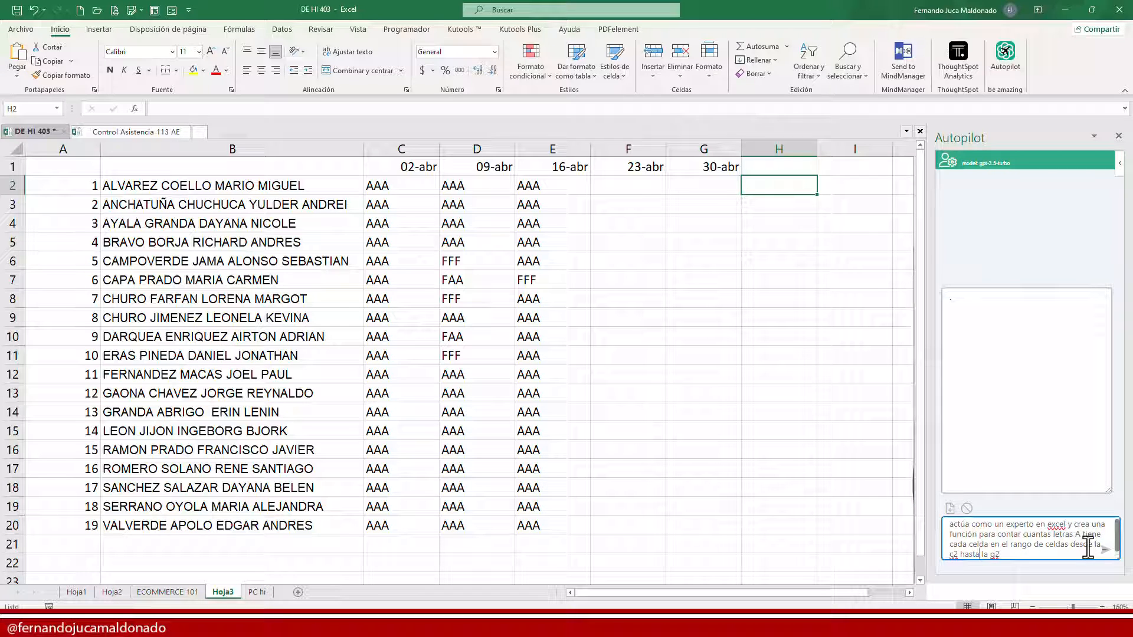
Step: Copy the ContarLetrasA VBA code from Autopilot's answer, from the Function line through End Function
scroll(1089, 537, "down", 1)
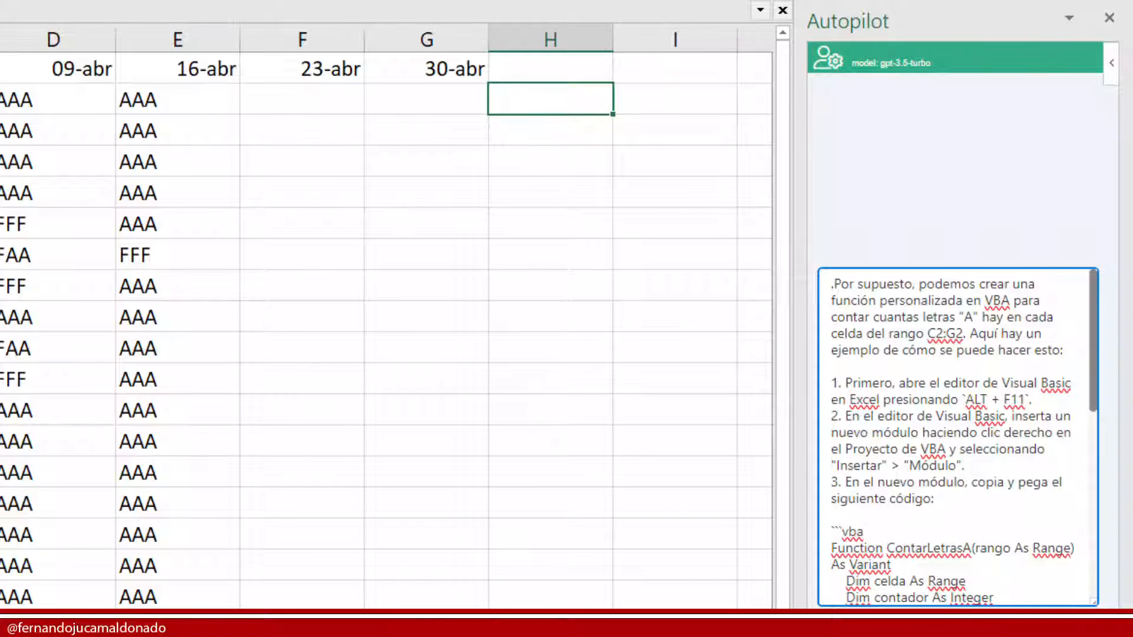
scroll(856, 413, "down", 3)
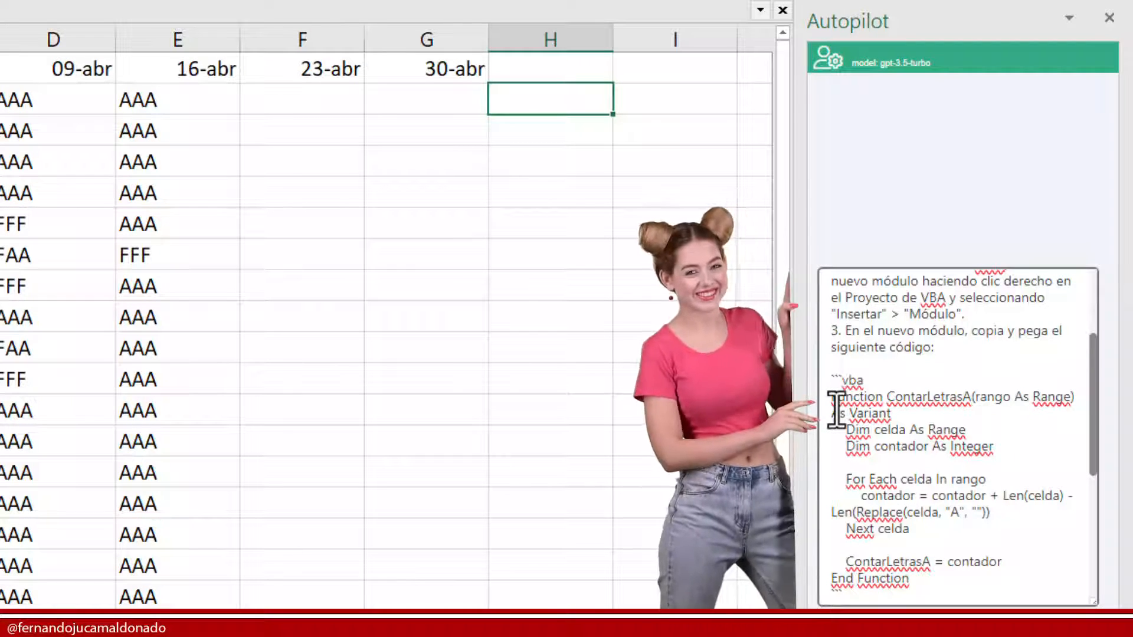
left_click(534, 112)
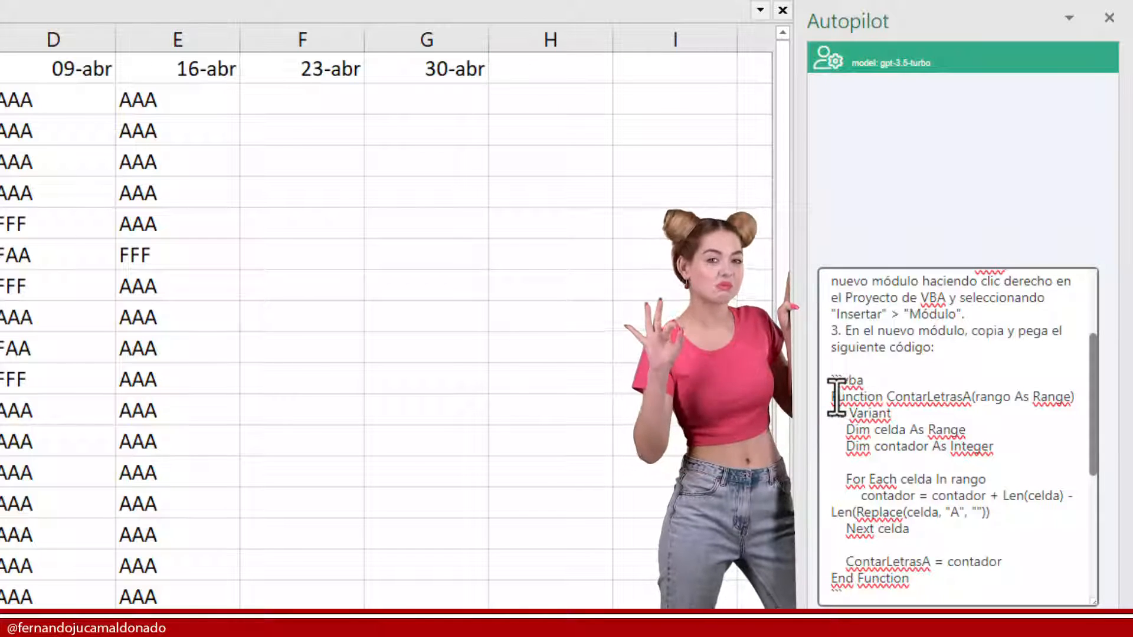
left_click_drag(836, 397, 912, 579)
key("ctrl+c")
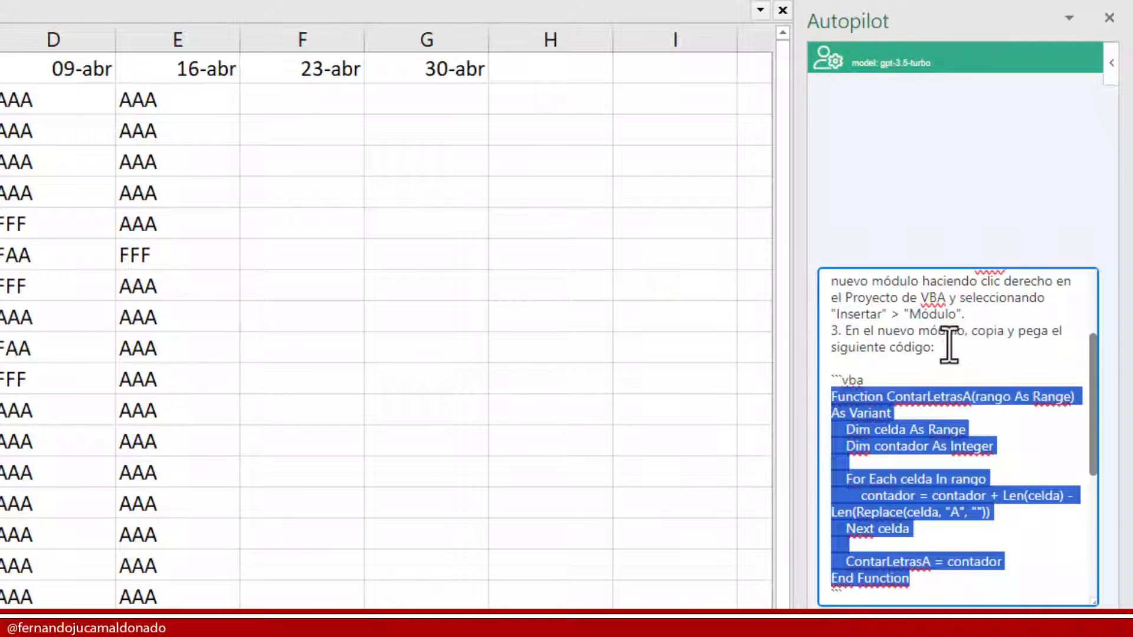
Step: Open the Visual Basic editor from the Control Asistencia 113 AE workbook, insert a new module and paste the copied ContarLetrasA code
scroll(992, 358, "up", 2)
left_click(1001, 386)
scroll(998, 387, "up", 1)
scroll(995, 388, "down", 1)
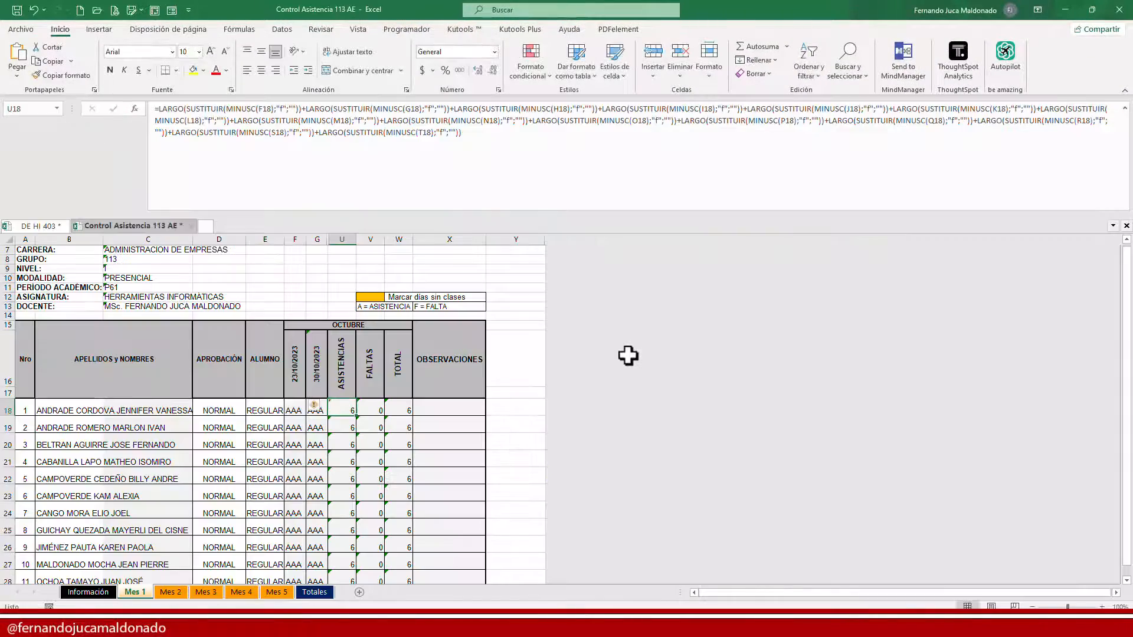
key("alt+F11")
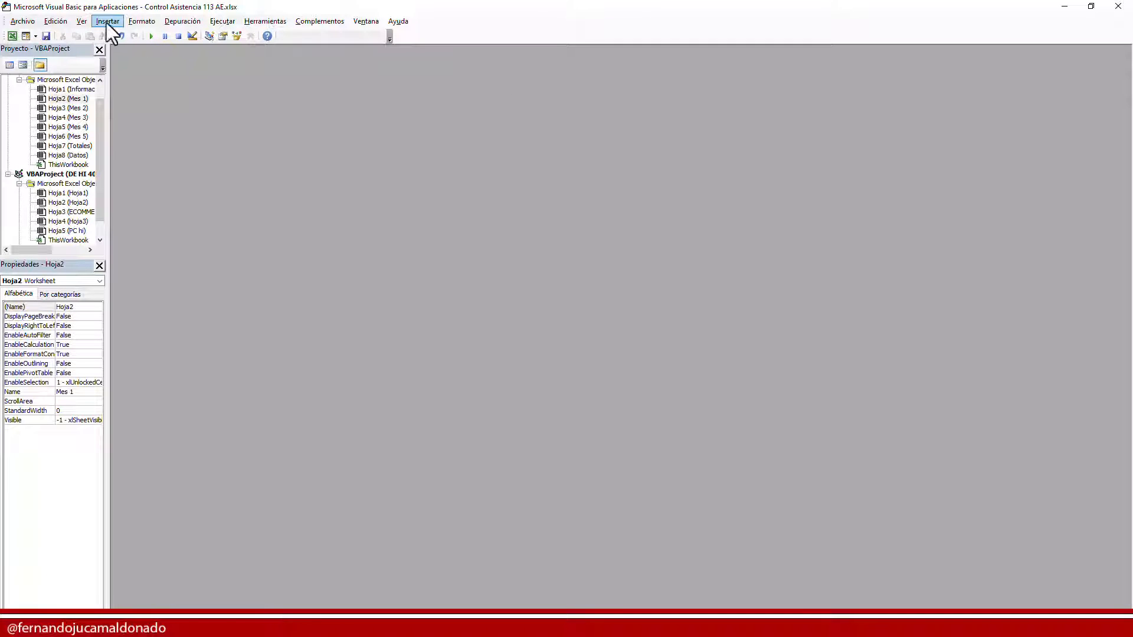
left_click(107, 23)
left_click(121, 57)
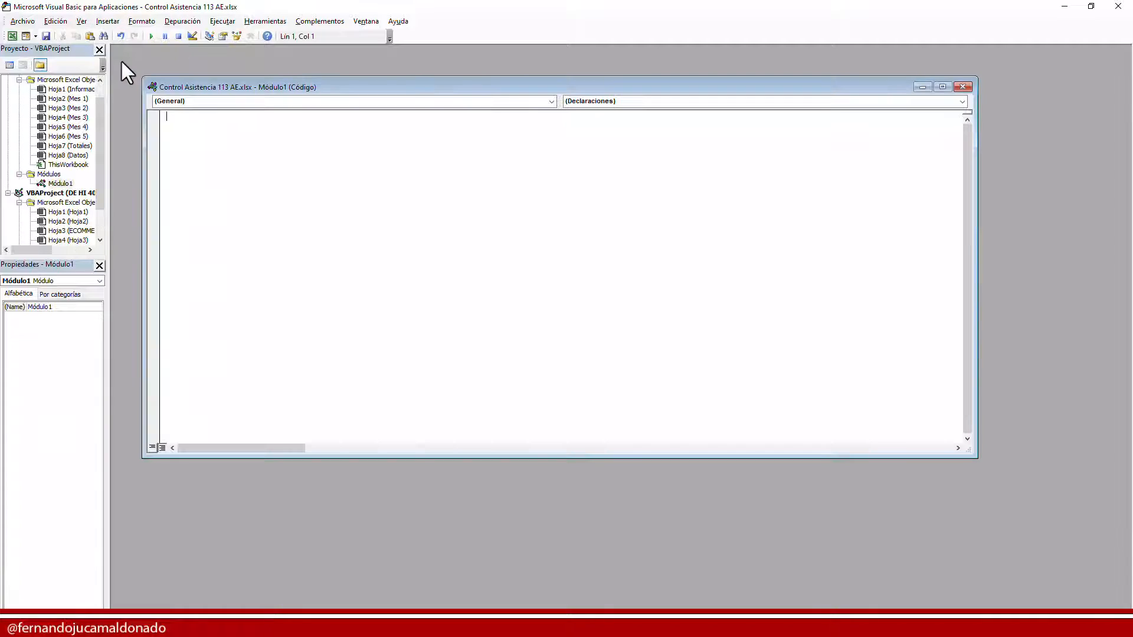
key("ctrl+v")
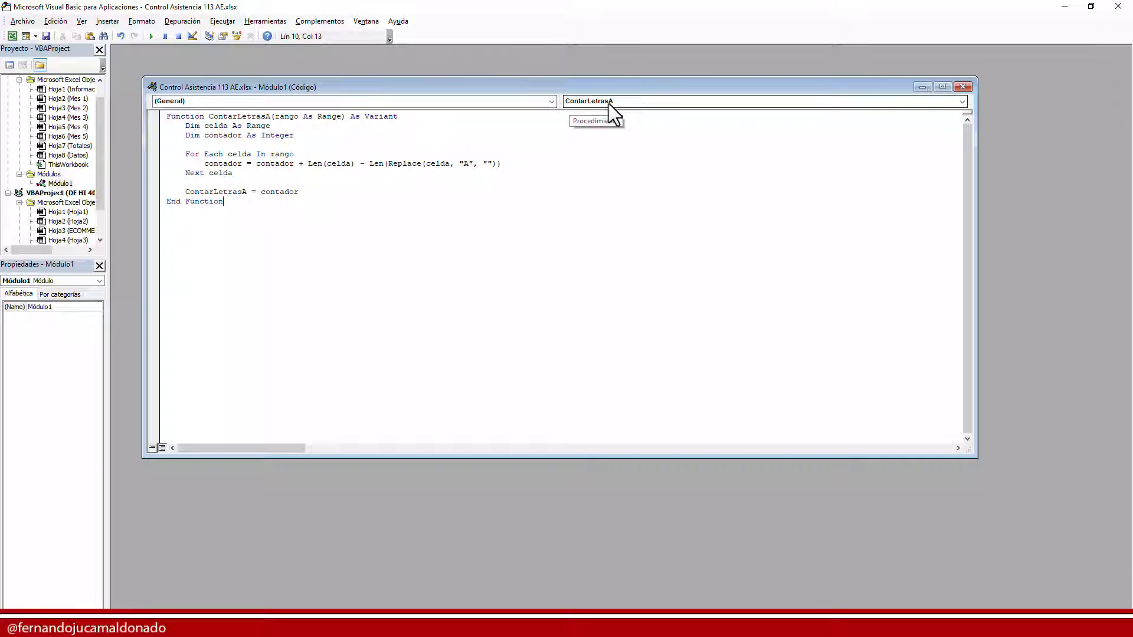
Step: Return to the DE HI 403 workbook and enter Autopilot's example formula =ContarLetrasA(C2:G2) in cell H2
key("alt+F11")
scroll(1007, 437, "down", 3)
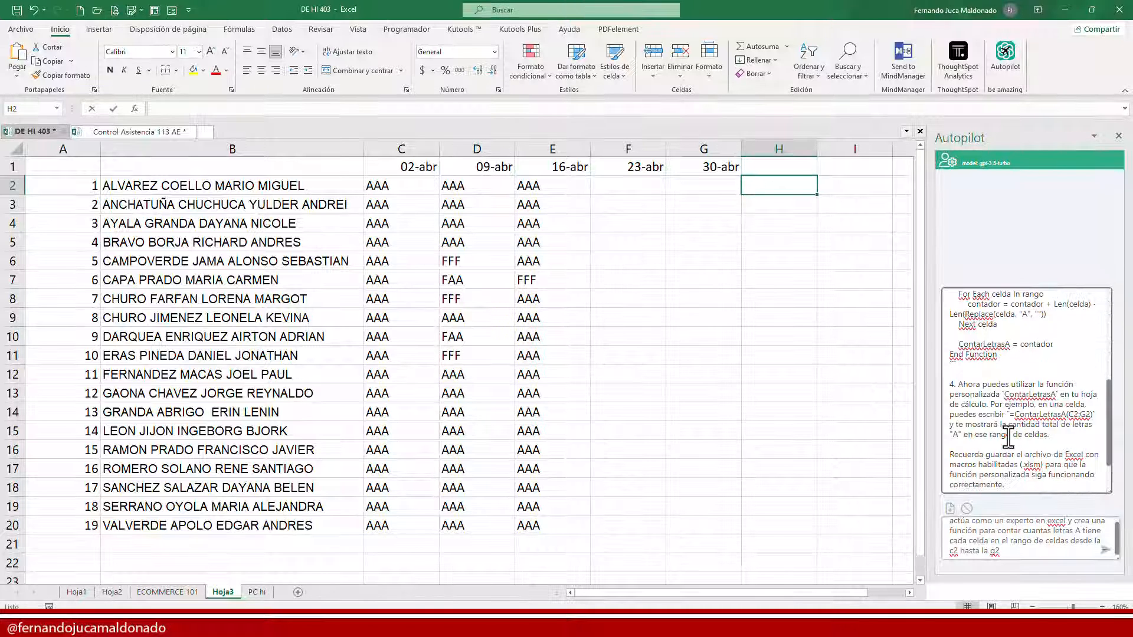
scroll(1009, 428, "down", 1)
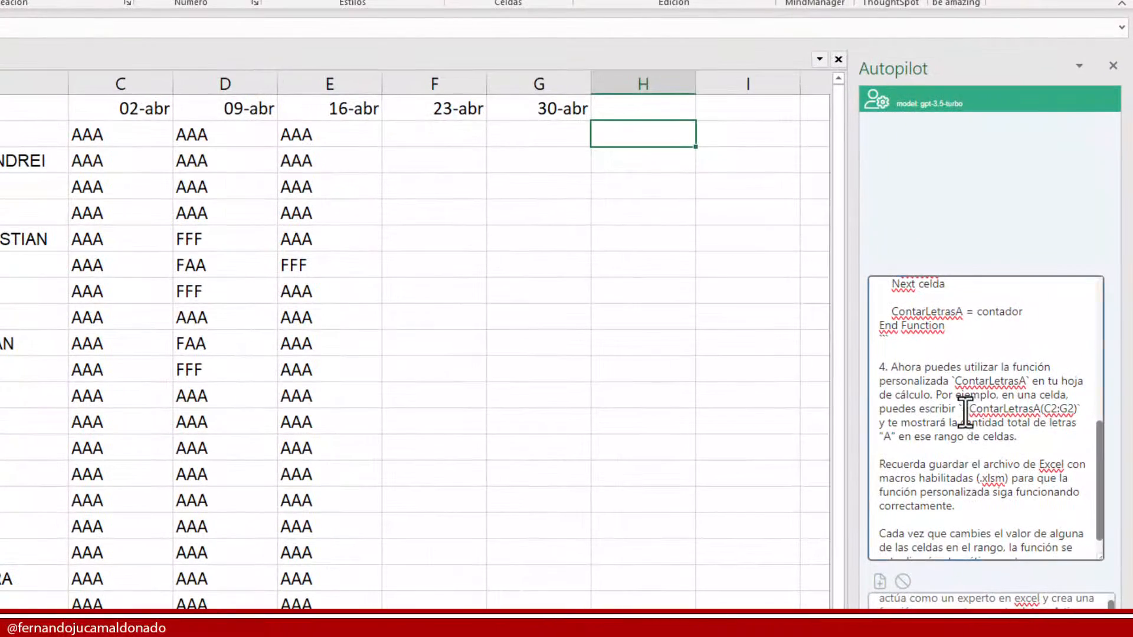
left_click_drag(1011, 383, 1069, 407)
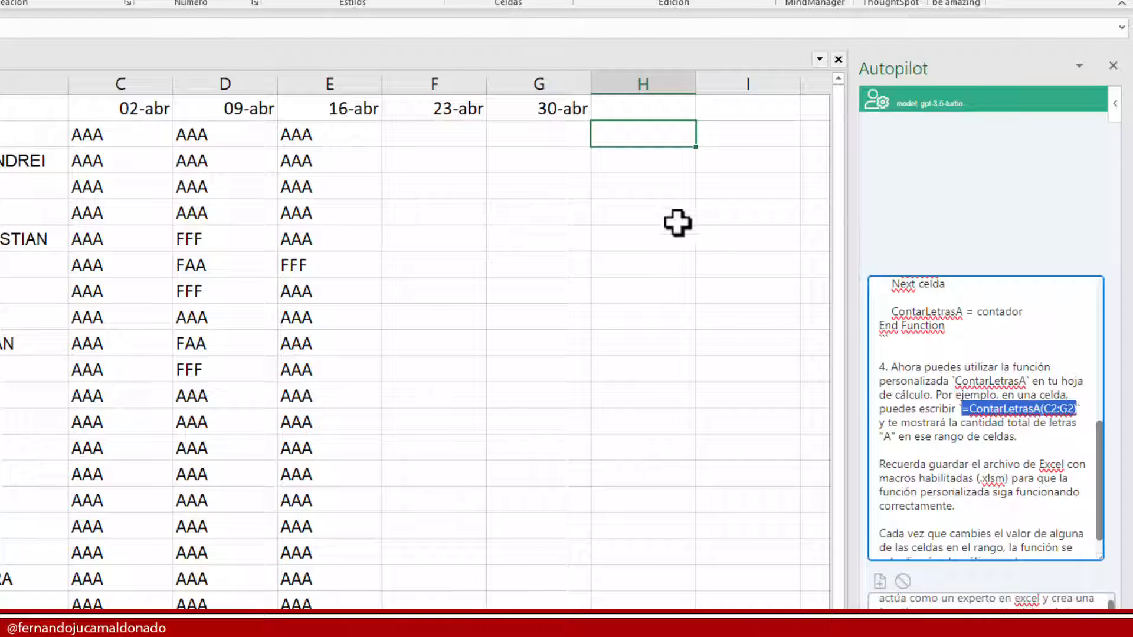
double_click(630, 136)
type("=ContarLetrasA(C2:G2)")
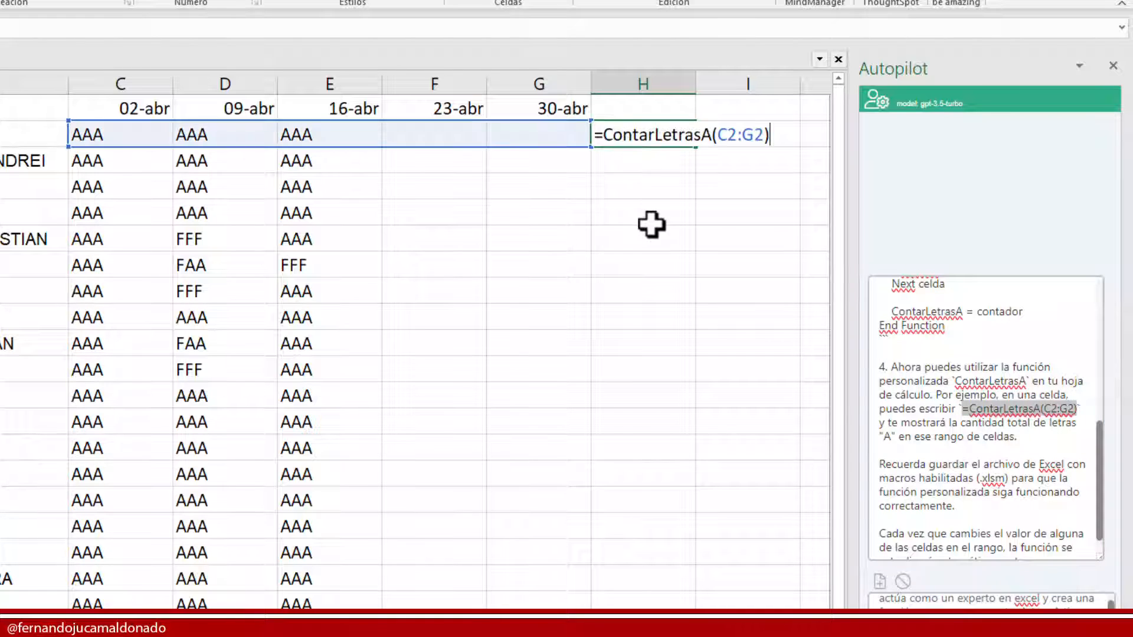
key("Return")
key("Up")
Step: Enter AFF for 23-abr in cell F2 to test the letter count
left_click(448, 140)
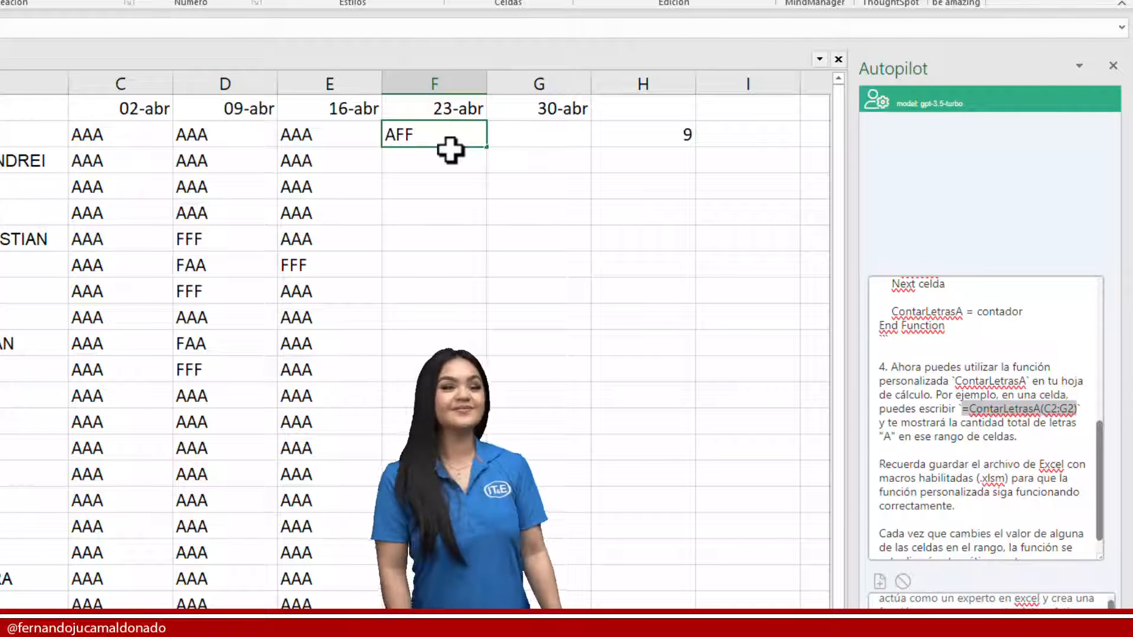
key("Return")
key("Up")
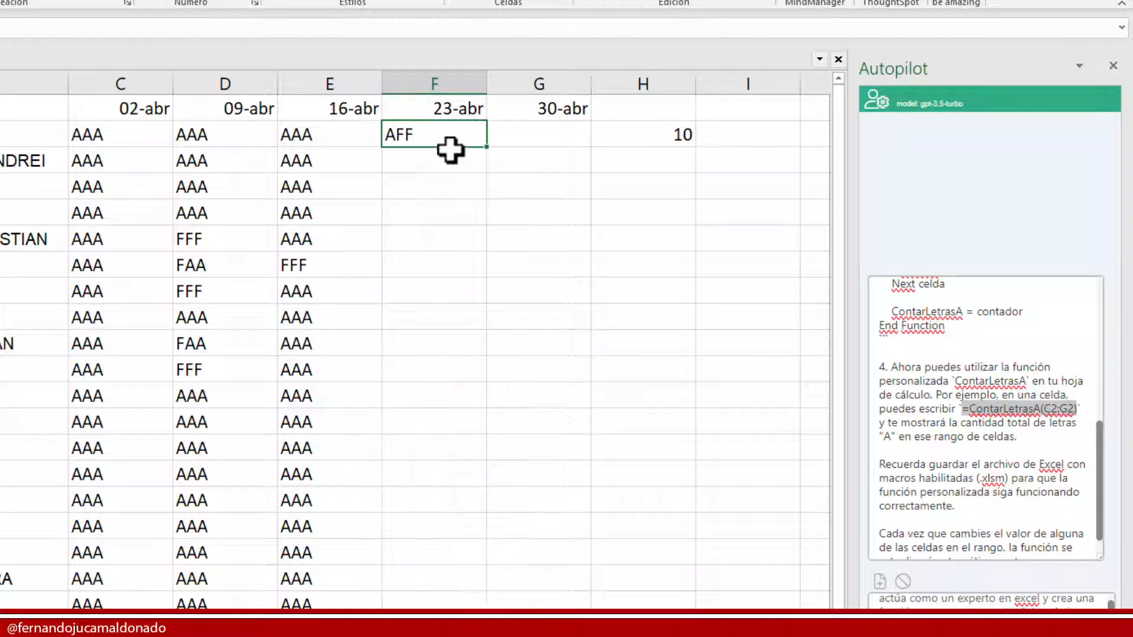
Step: Try FFF, A and FFA in turn for 30-abr in cell G2 to test the formula, and clear the cell
key("Right")
type("FFF")
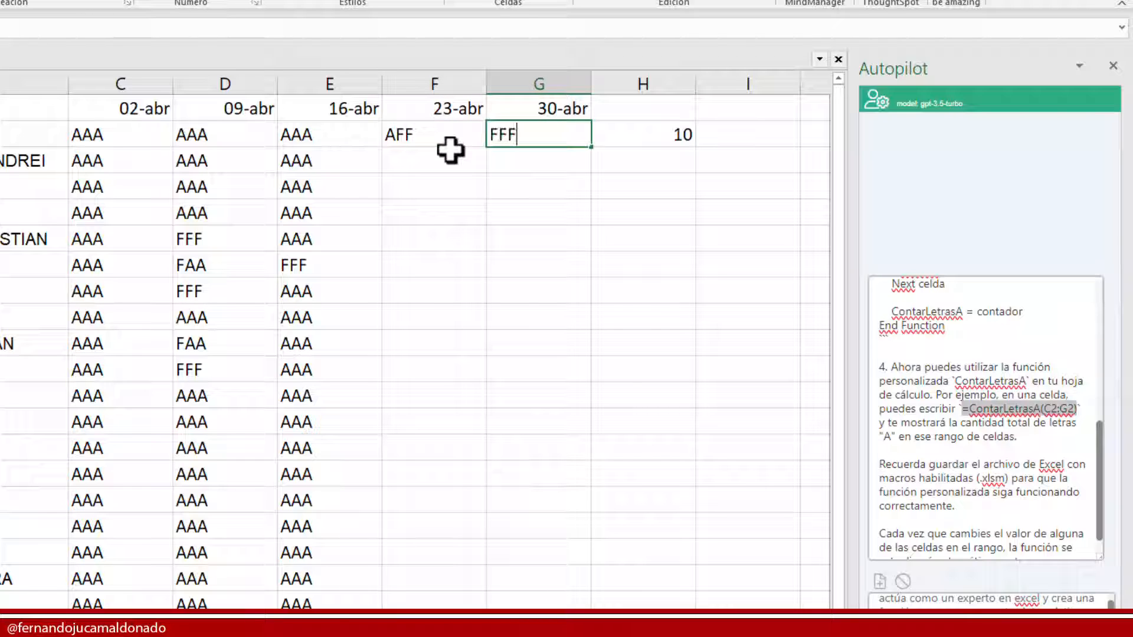
key("Return")
key("Up")
type("A")
key("Return")
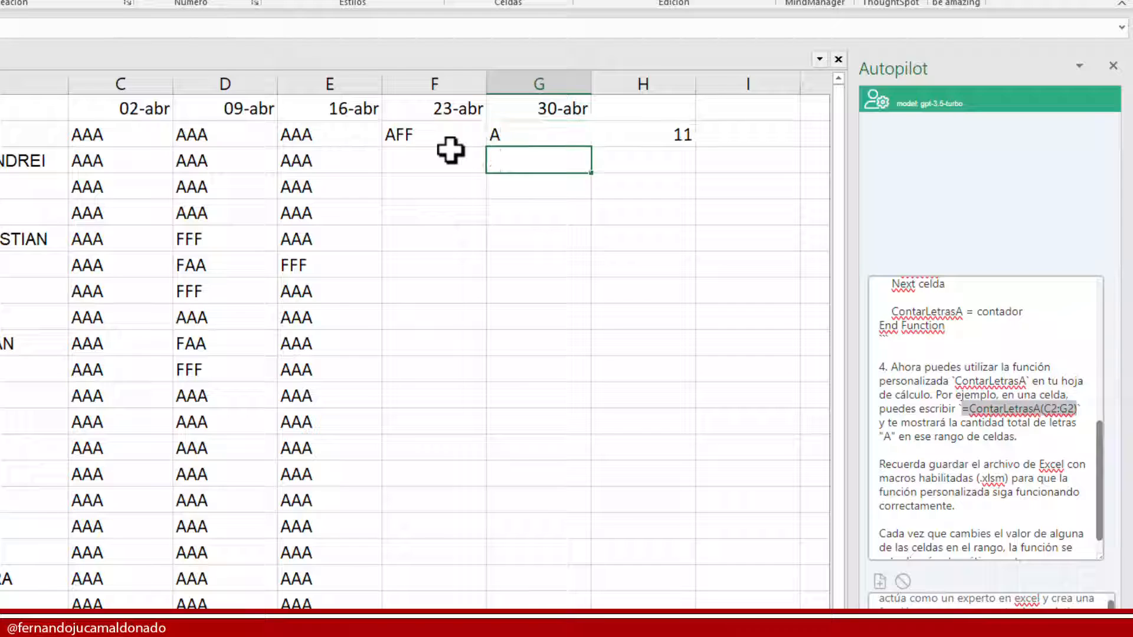
key("Up")
key("BackSpace")
type("FFA")
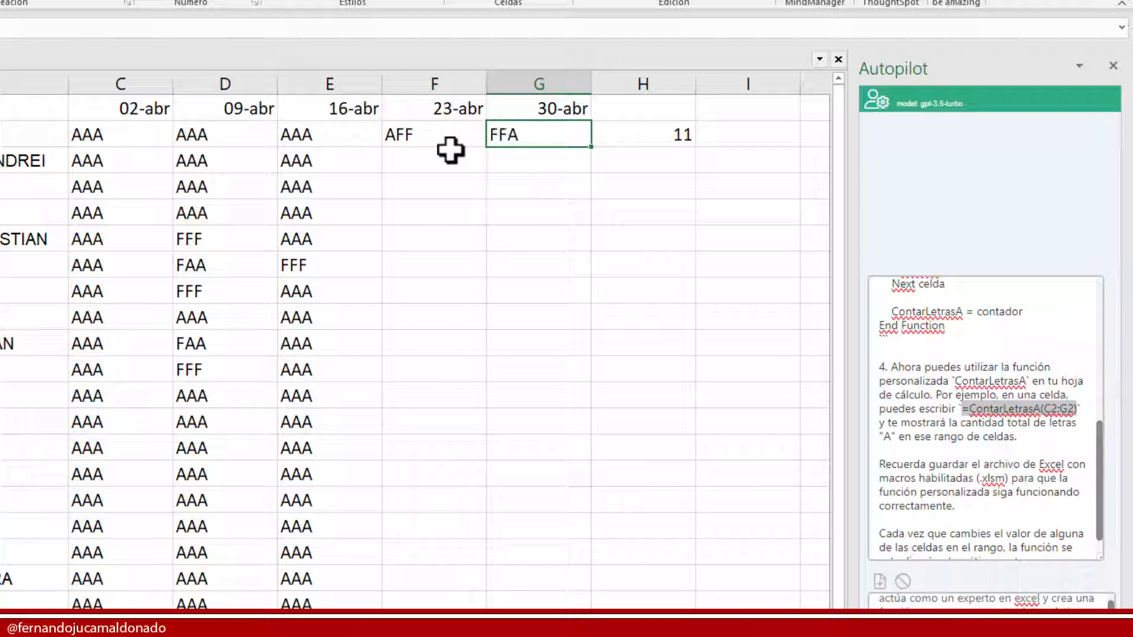
key("Delete")
scroll(979, 494, "down", 1)
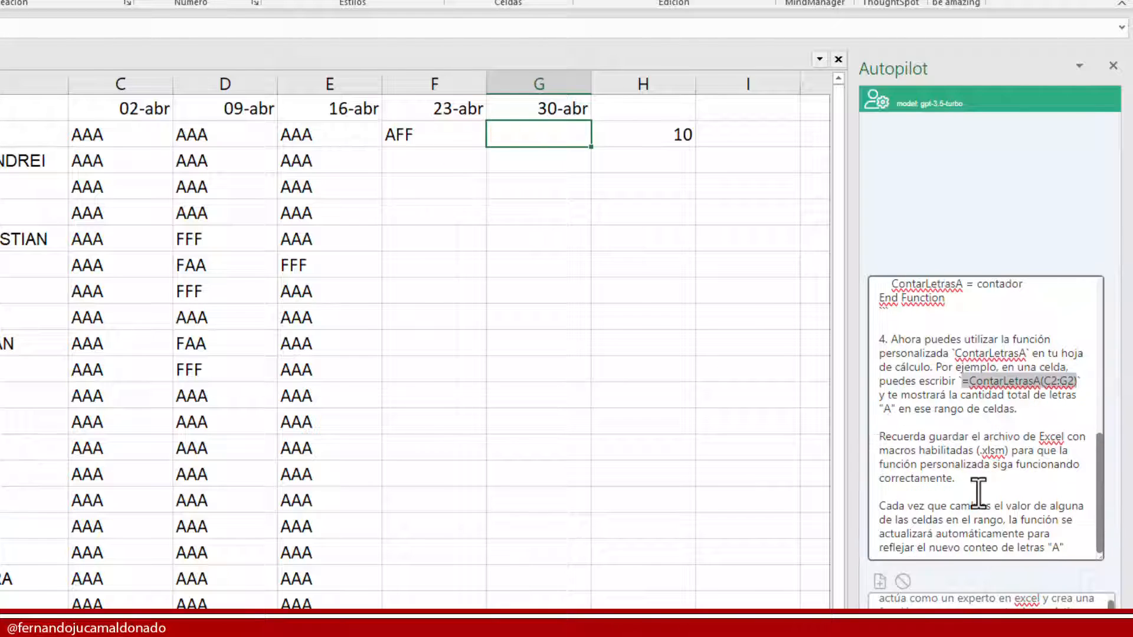